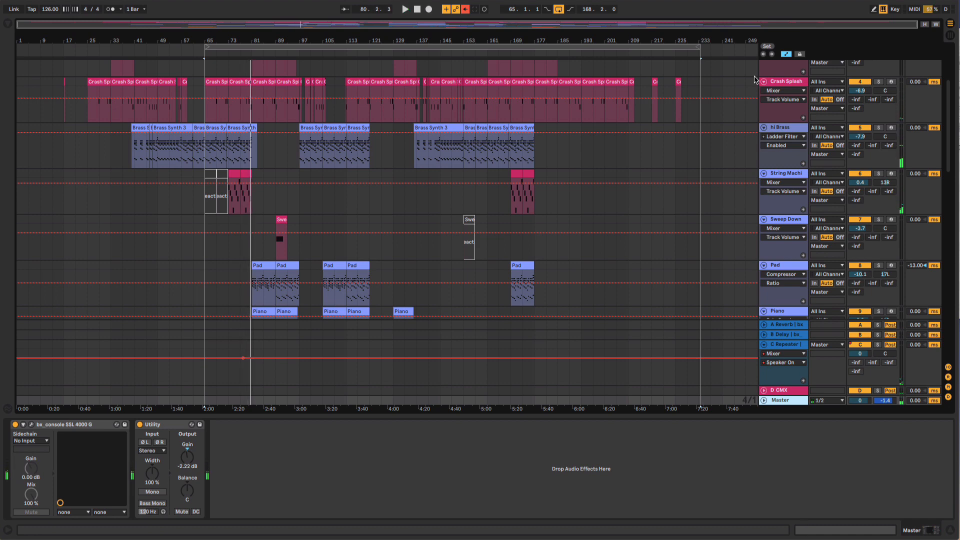
# Step: Re-enable the overridden automation, and play the song with the hi Brass track soloed
pyautogui.click(791, 129)
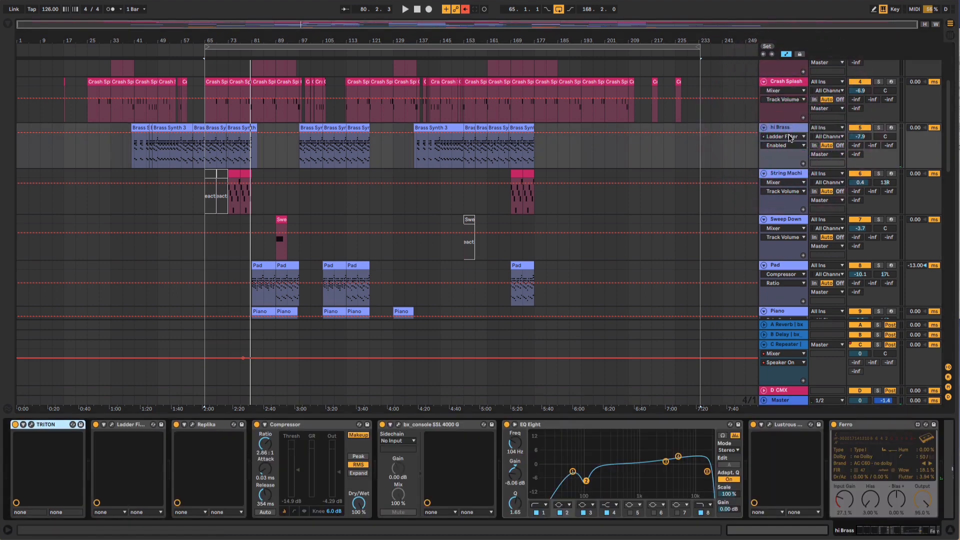
pyautogui.click(464, 10)
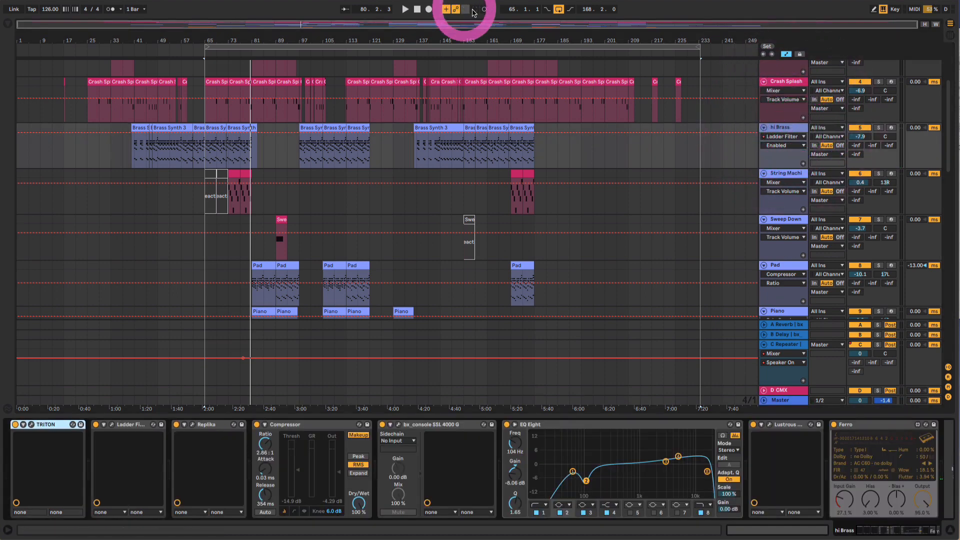
pyautogui.click(779, 131)
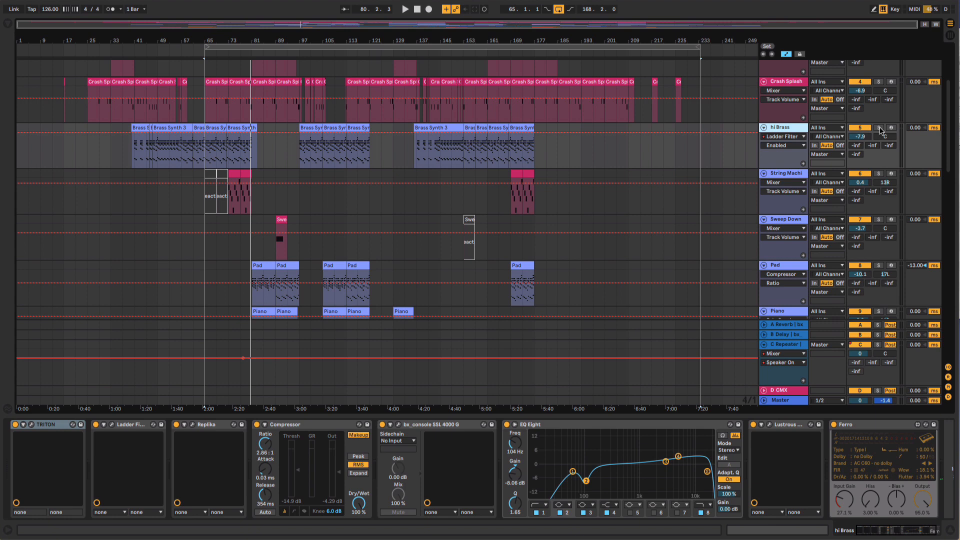
pyautogui.click(879, 128)
pyautogui.press('space')
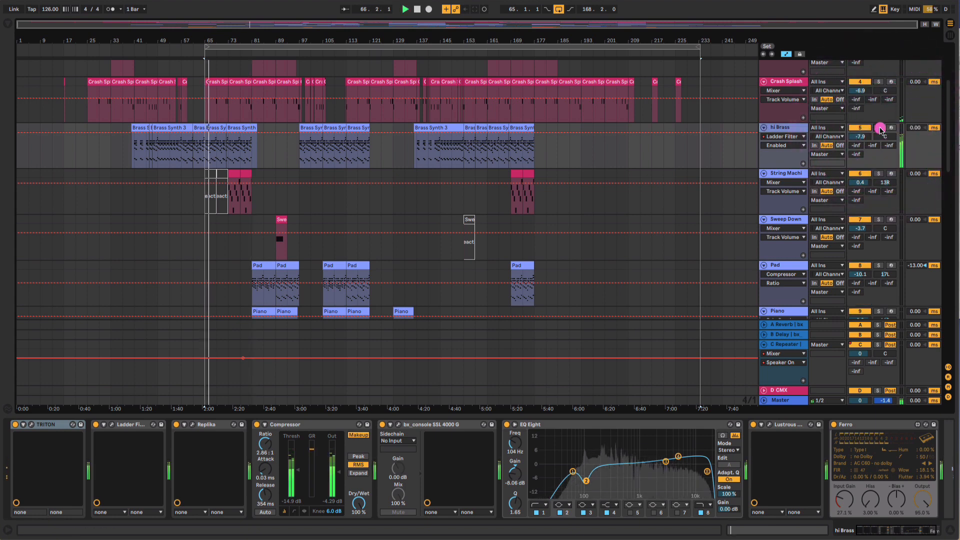
pyautogui.click(878, 128)
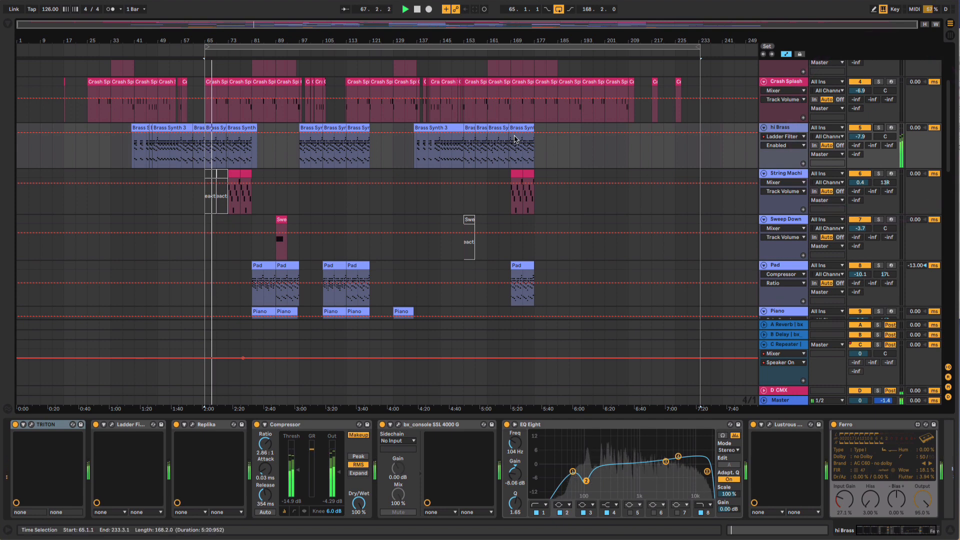
pyautogui.click(879, 128)
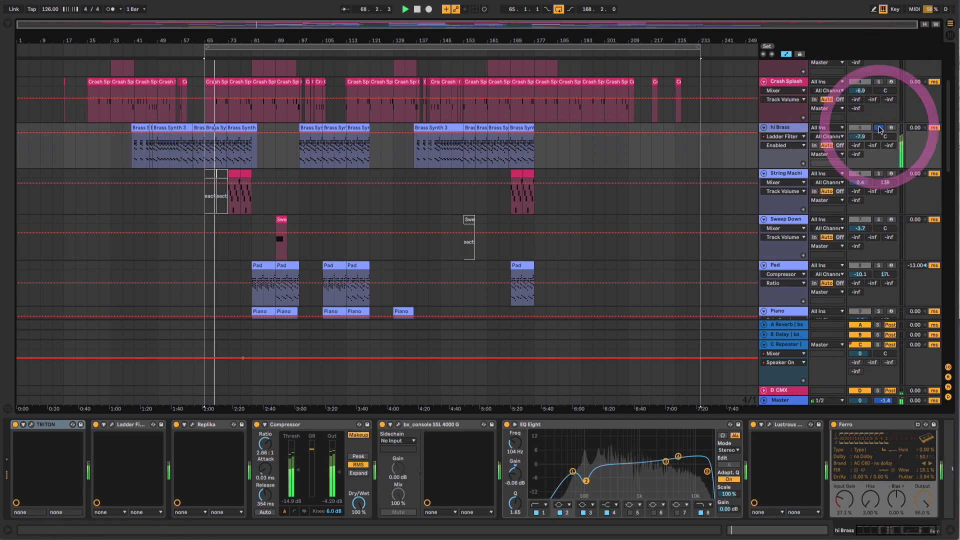
# Step: Inspect the MMG Brass patch in the hi Brass track's TRITON instrument, and close its window
pyautogui.click(32, 425)
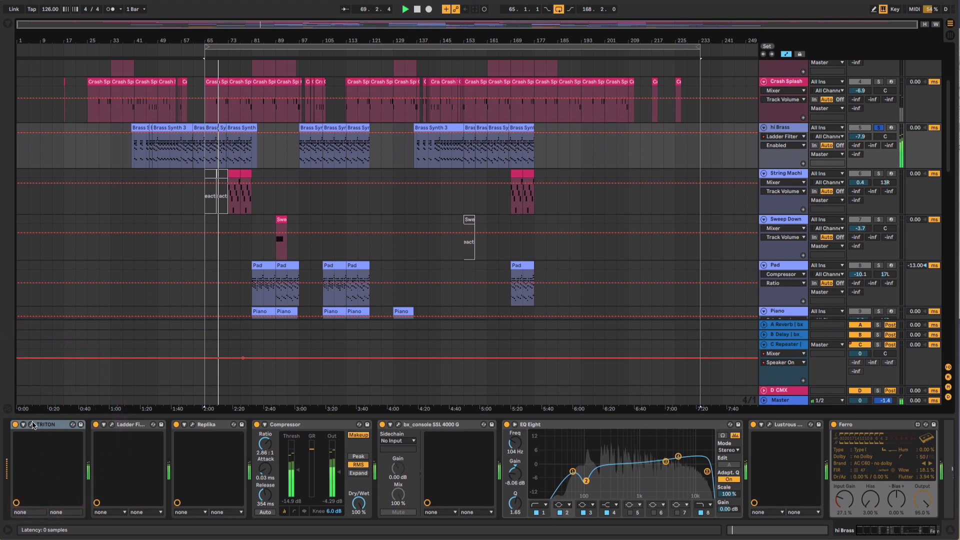
pyautogui.click(31, 424)
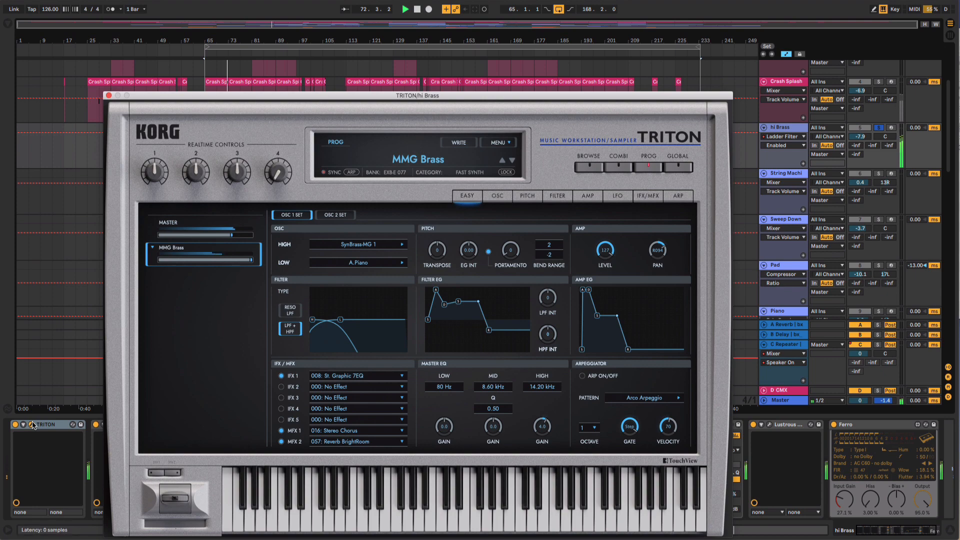
pyautogui.click(109, 96)
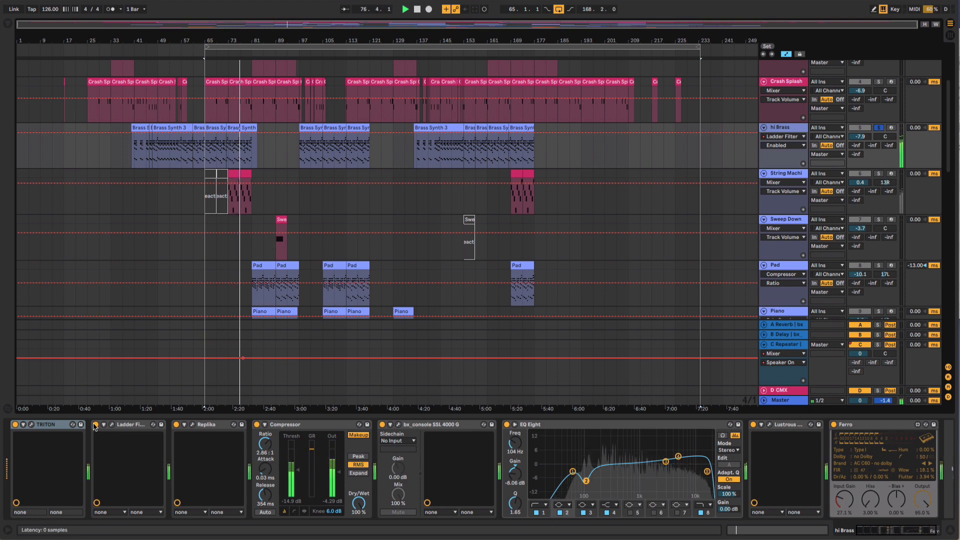
# Step: Show the Ladder Filter's Cutoff automation on the hi Brass track and play the passage containing its first filter sweep
pyautogui.click(111, 426)
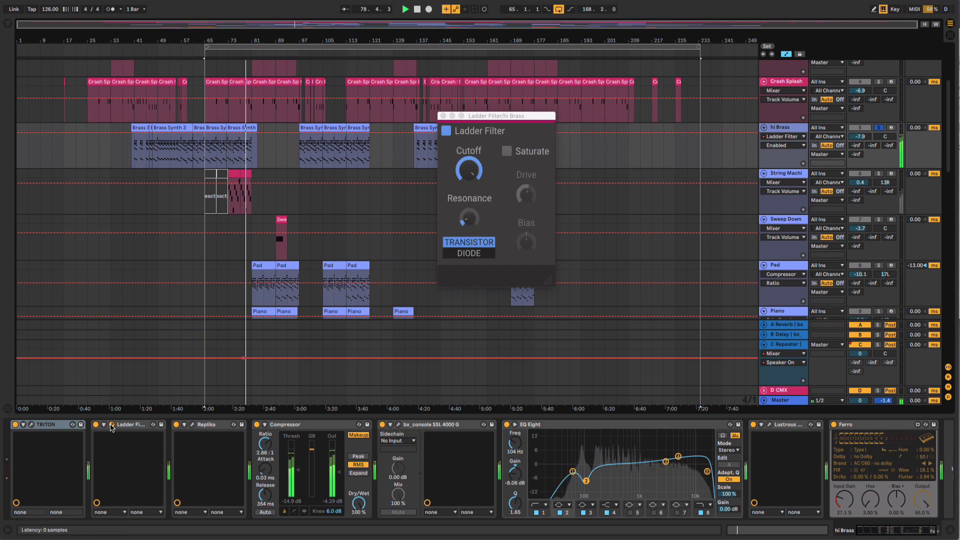
pyautogui.click(786, 146)
pyautogui.click(788, 159)
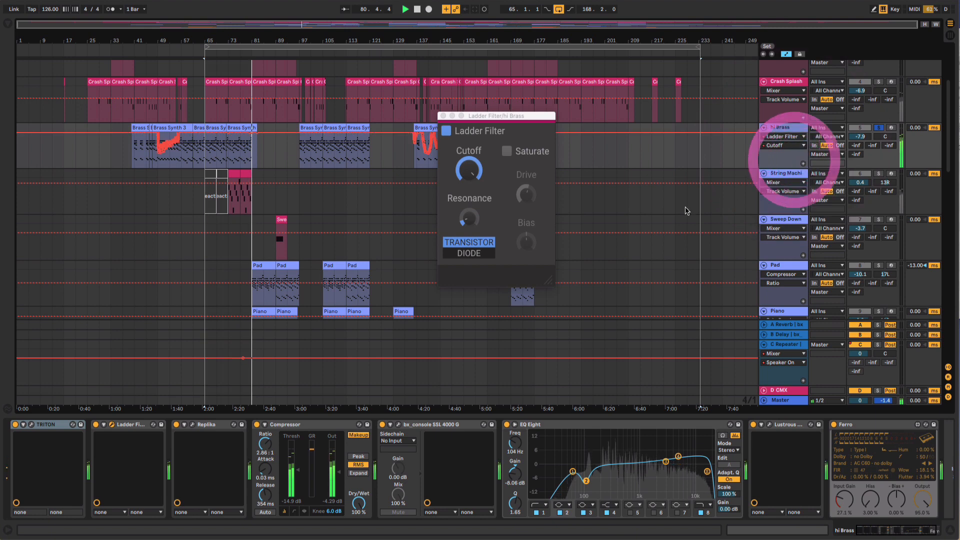
pyautogui.click(158, 51)
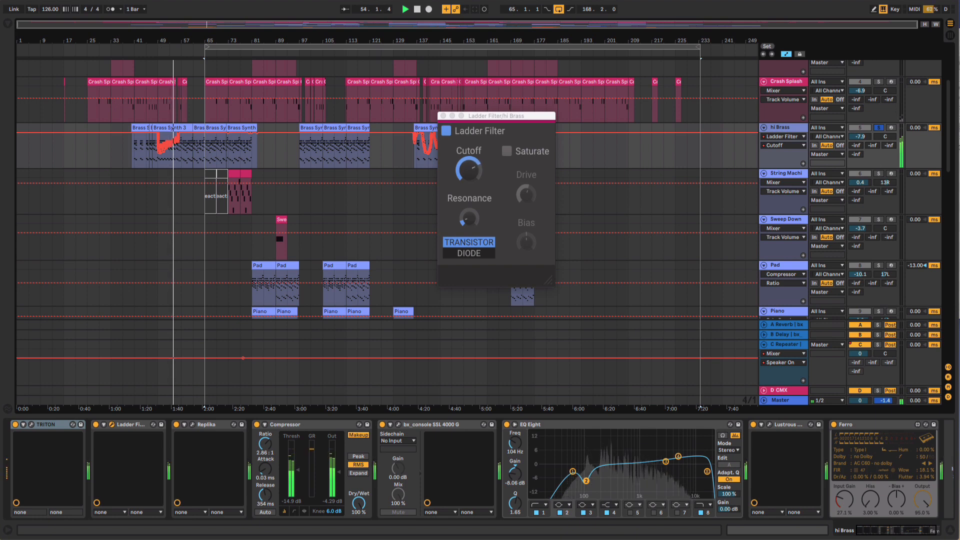
pyautogui.moveTo(485, 120); pyautogui.dragTo(500, 183)
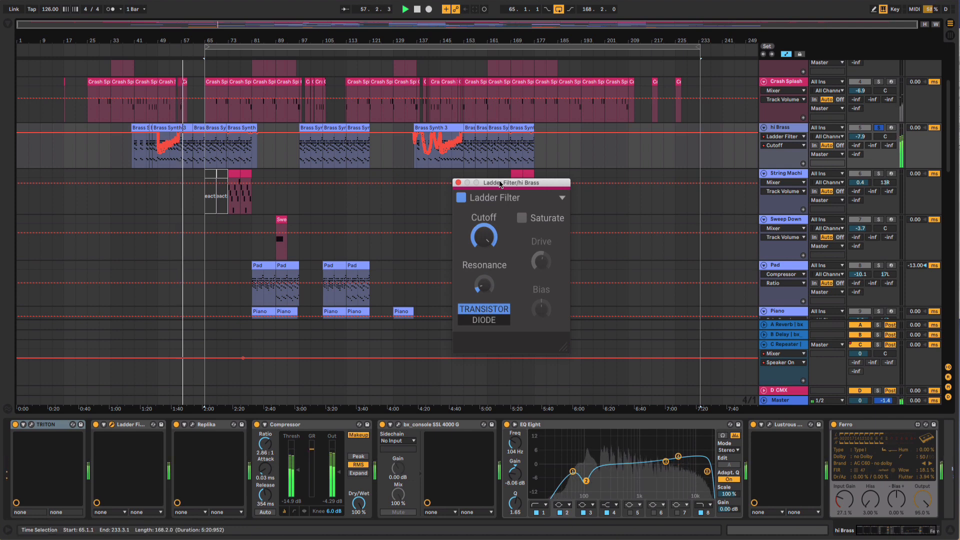
pyautogui.click(458, 183)
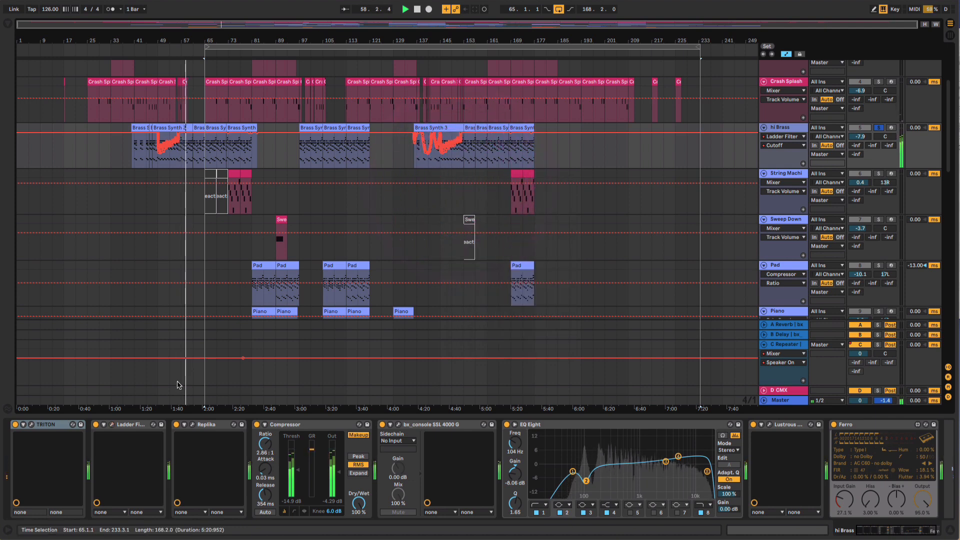
# Step: Review the hi Brass effects Replika, EQ Eight, Lustrous Plates and Ferro
pyautogui.click(194, 426)
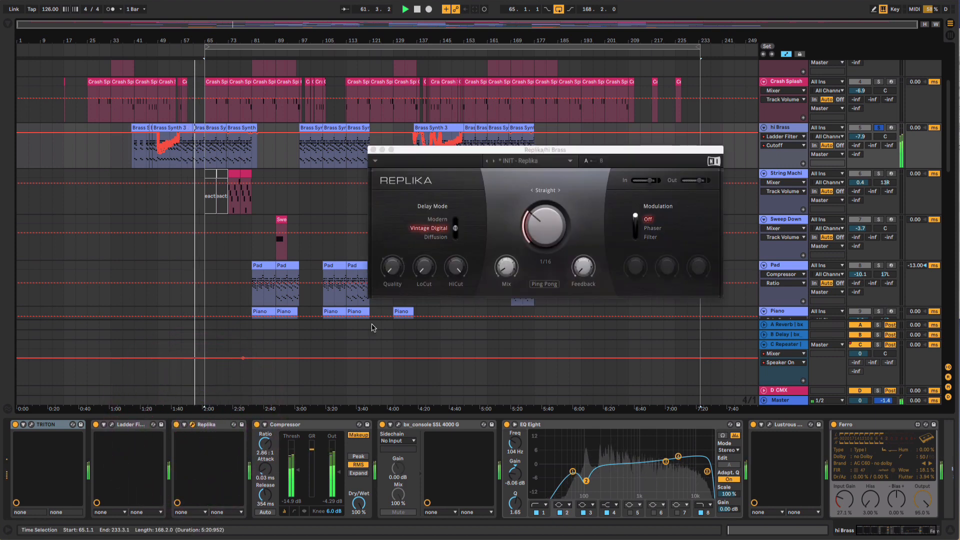
pyautogui.click(374, 149)
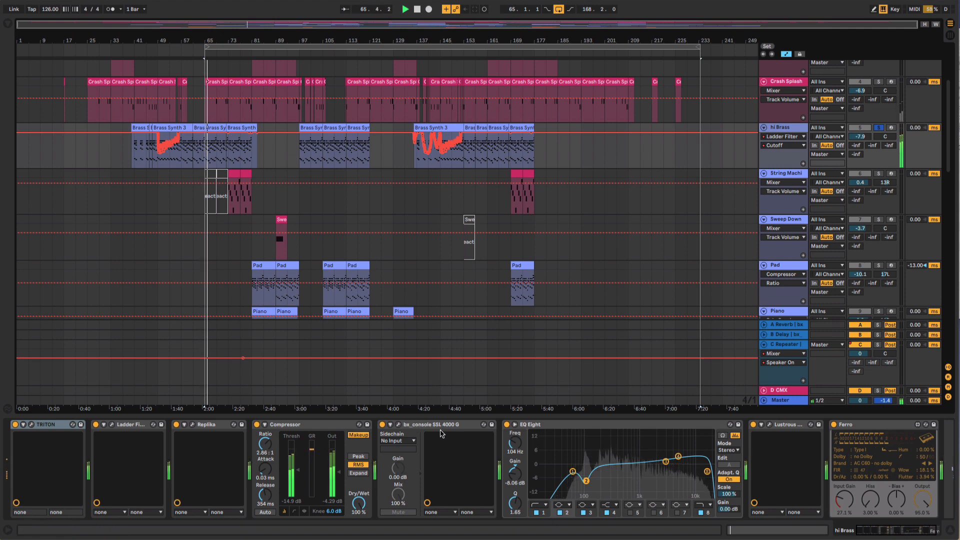
pyautogui.click(574, 423)
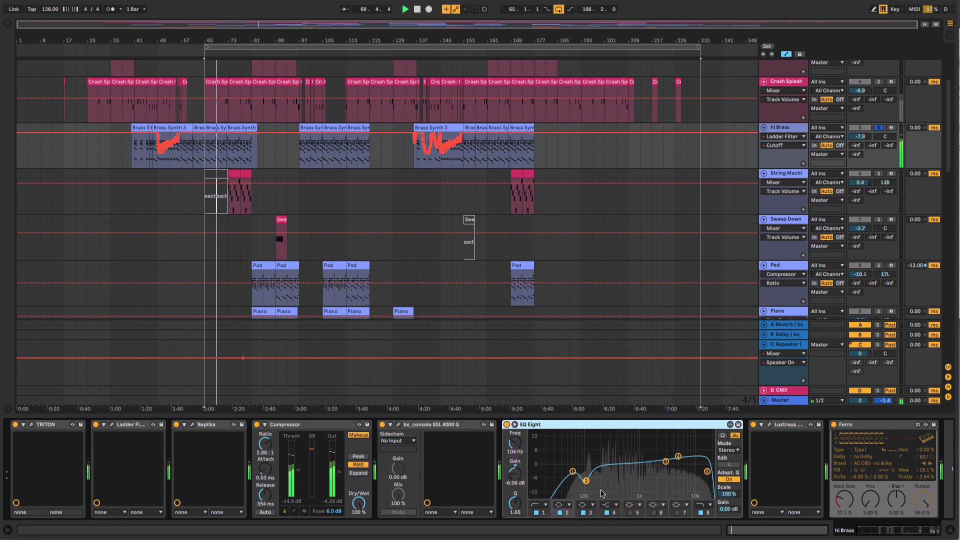
pyautogui.click(768, 424)
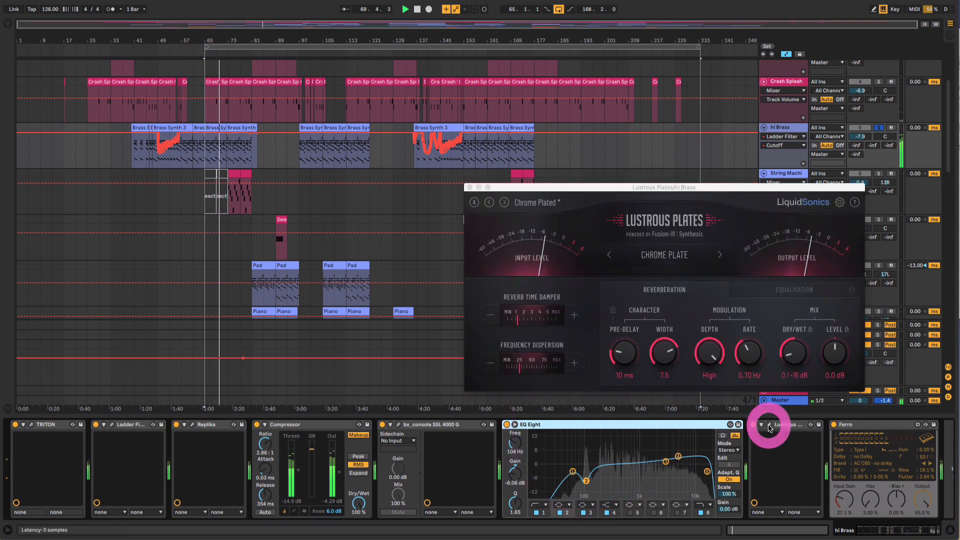
pyautogui.click(469, 188)
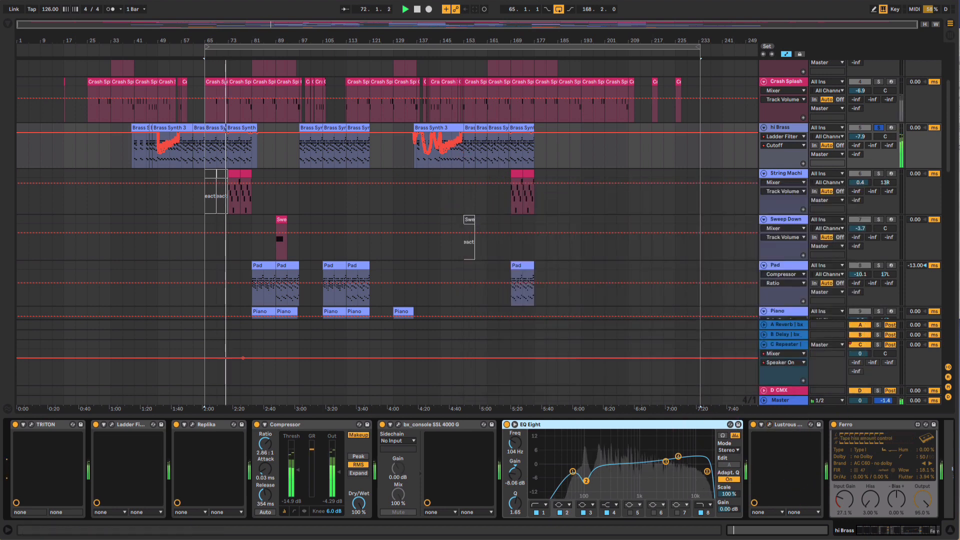
pyautogui.click(893, 424)
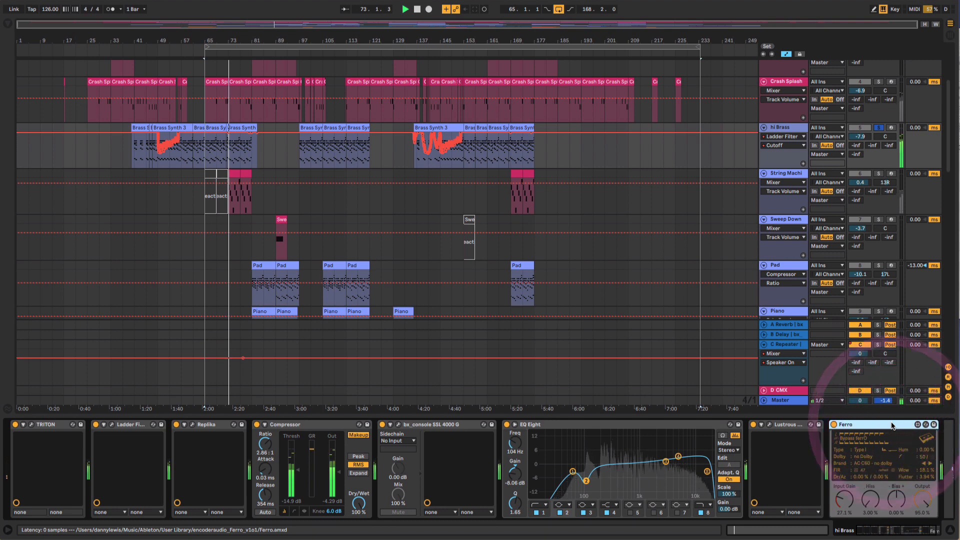
# Step: Stop playback, unsolo the hi Brass track and move the loop start to bar 73
pyautogui.press('space')
pyautogui.click(879, 129)
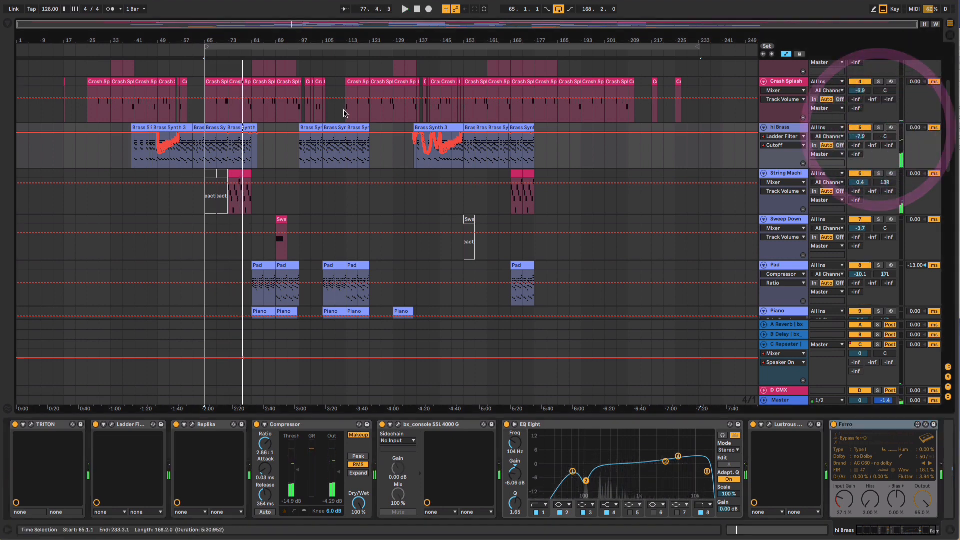
pyautogui.moveTo(209, 46); pyautogui.dragTo(228, 46)
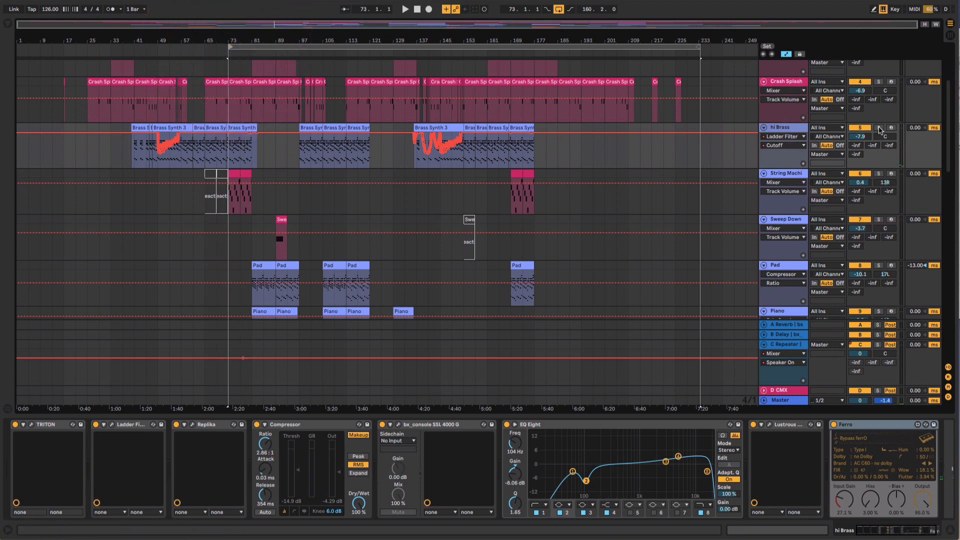
# Step: Solo the hi Brass and String Machine tracks together and play from bar 73
pyautogui.click(879, 128)
pyautogui.click(878, 173)
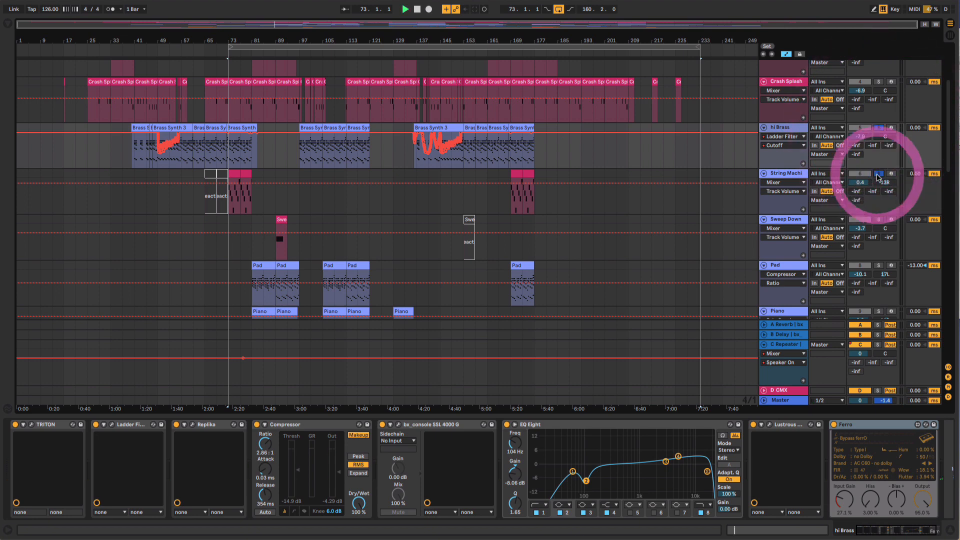
pyautogui.press('space')
# Step: Inspect the String Pad patch in the String Machine track's TRITON instrument, and close its window
pyautogui.click(774, 175)
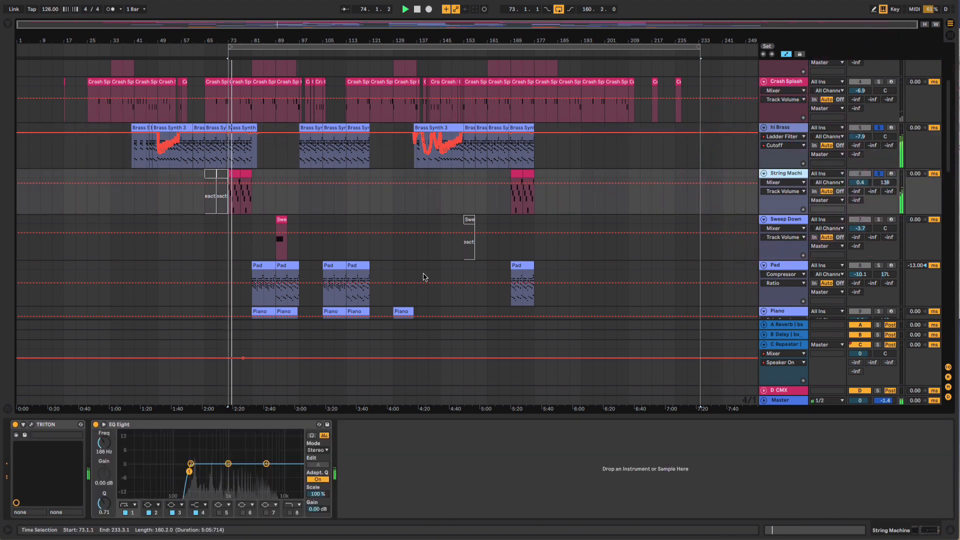
pyautogui.click(31, 425)
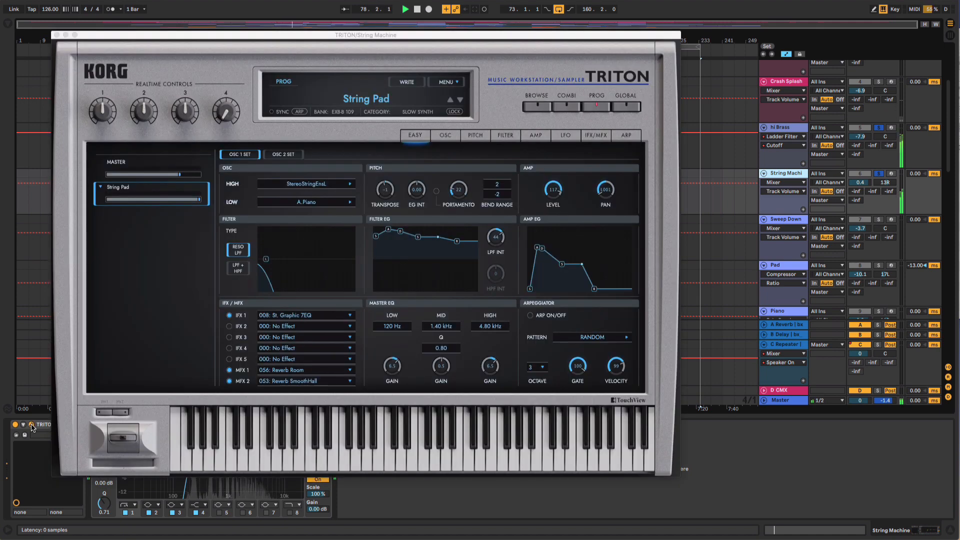
pyautogui.click(57, 35)
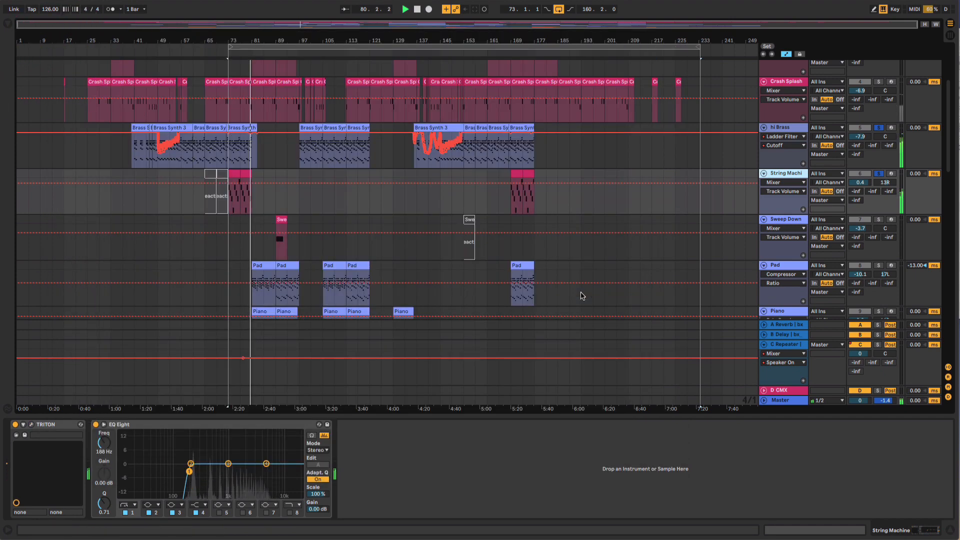
# Step: Add the Pad track to the soloed tracks and inspect the Wine Pad patch in its M1 instrument
pyautogui.click(878, 267)
pyautogui.click(788, 269)
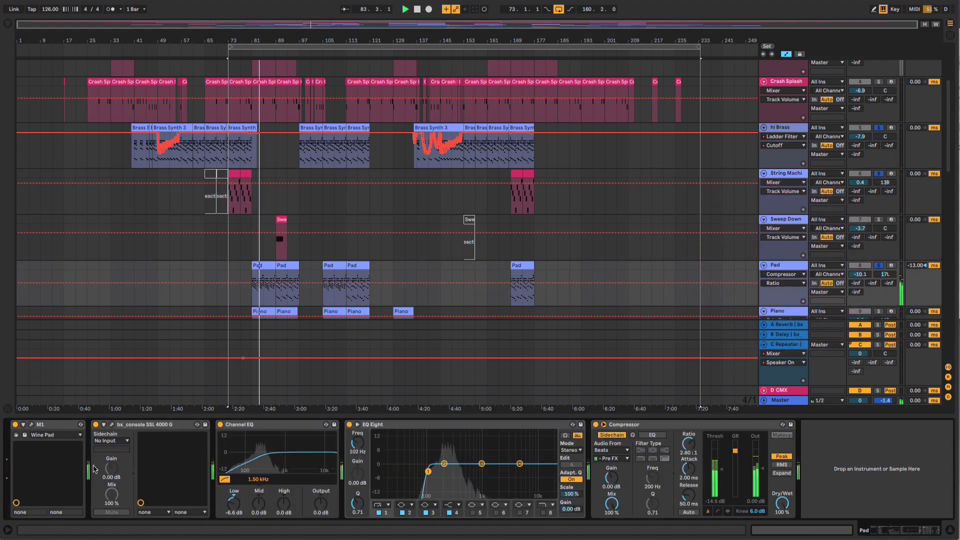
pyautogui.click(31, 424)
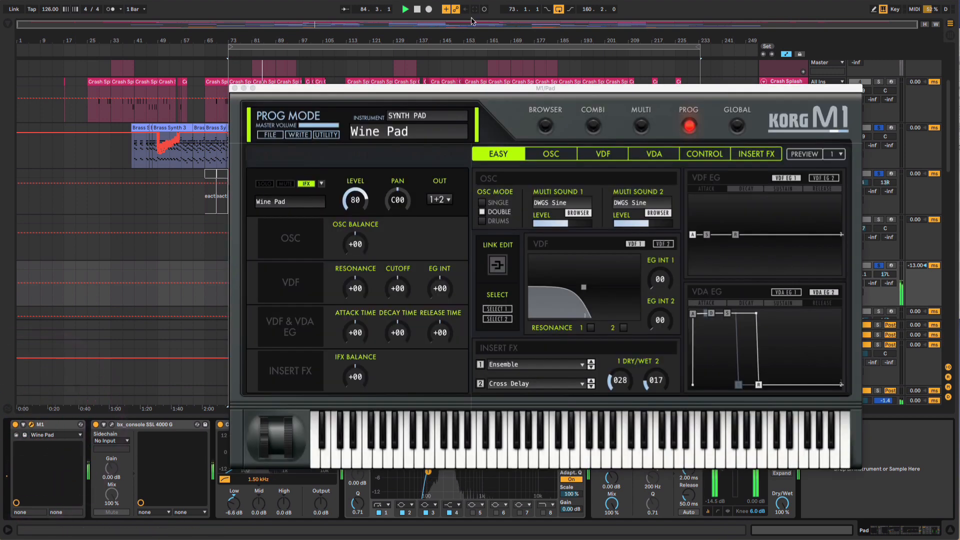
pyautogui.click(234, 88)
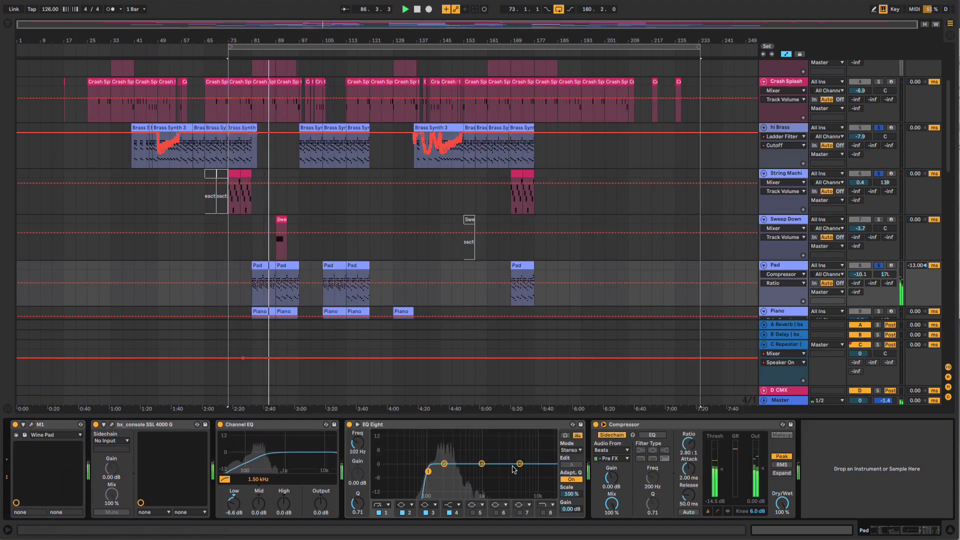
# Step: Add the Piano track to the soloed tracks and display its device chain
pyautogui.click(642, 304)
pyautogui.scroll(-5, 639, 250)
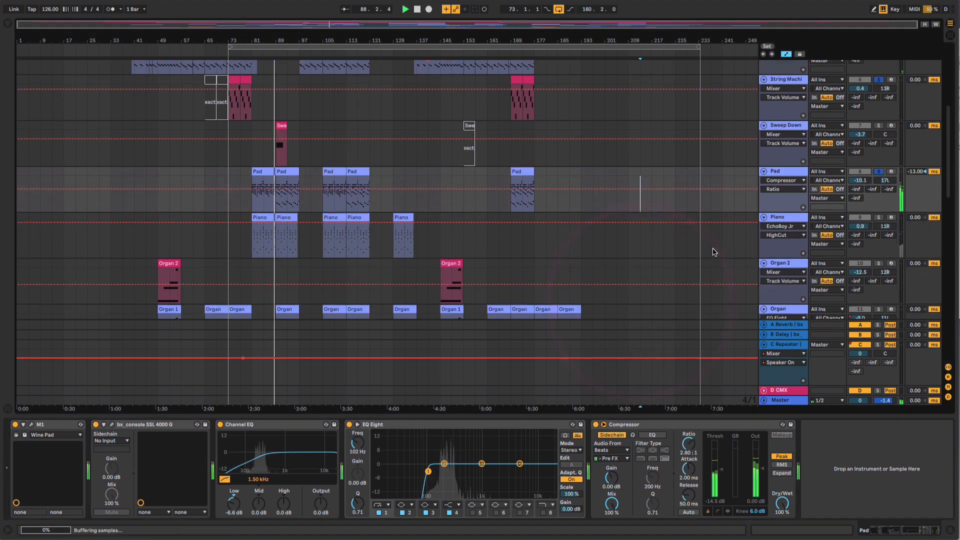
pyautogui.click(878, 219)
pyautogui.click(797, 216)
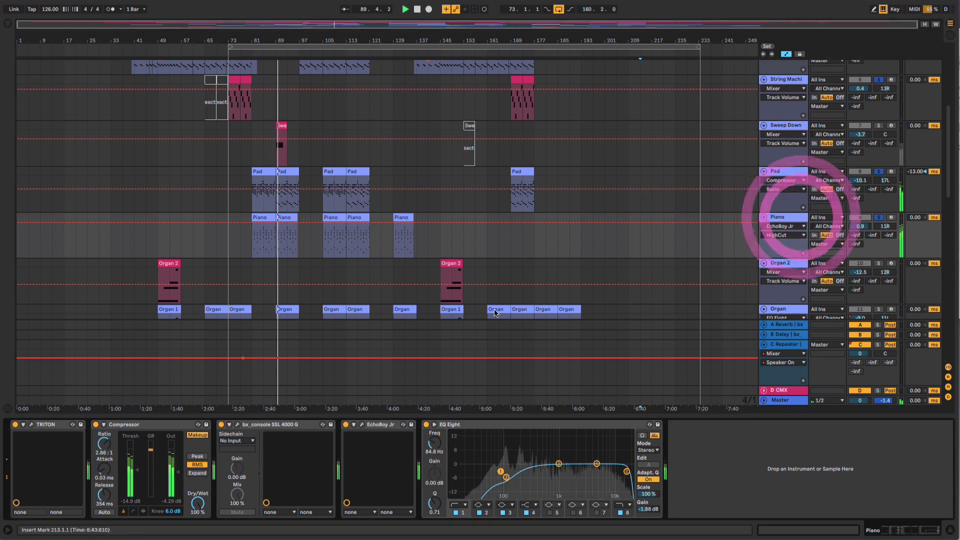
# Step: Inspect the Piano track's TRITON instrument with the 90's Piano patch and its EchoBoy Jr delay
pyautogui.click(30, 424)
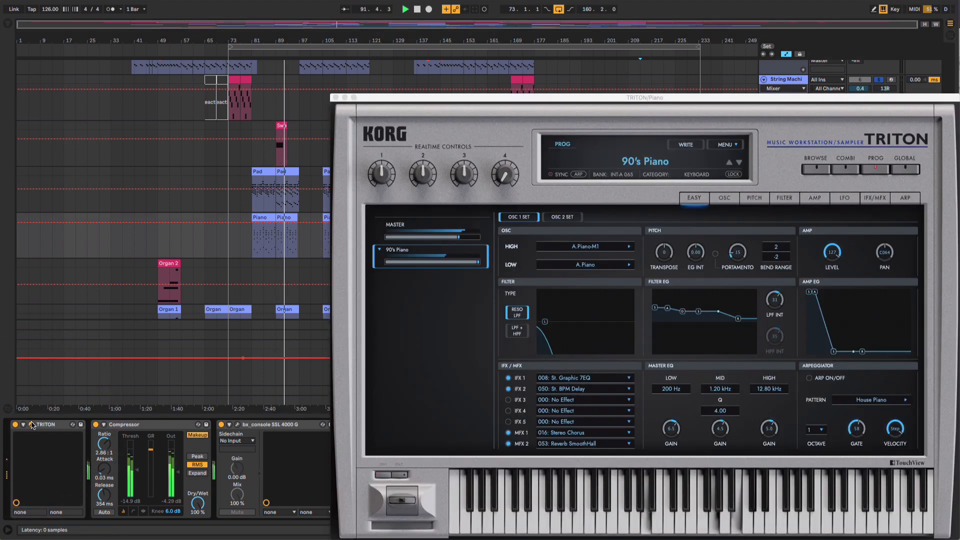
pyautogui.click(336, 97)
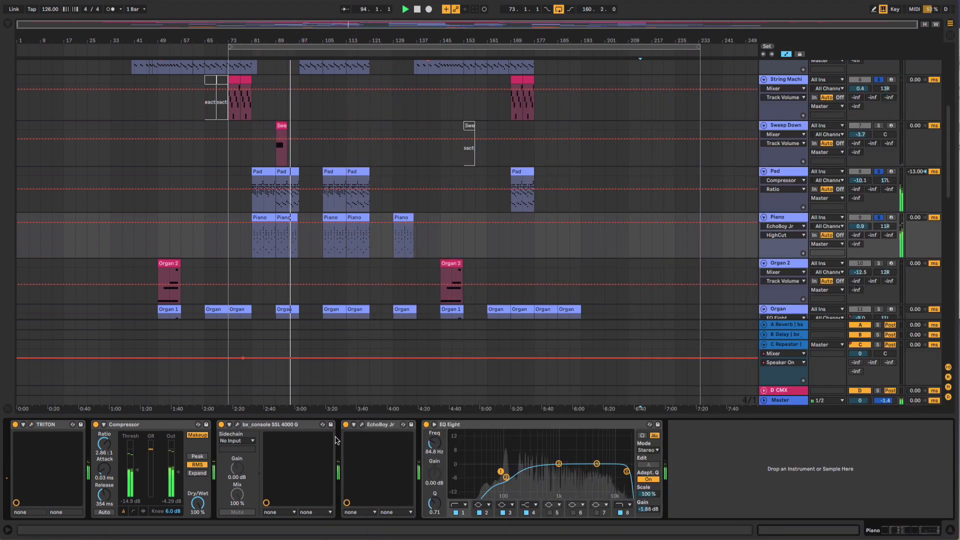
pyautogui.click(363, 425)
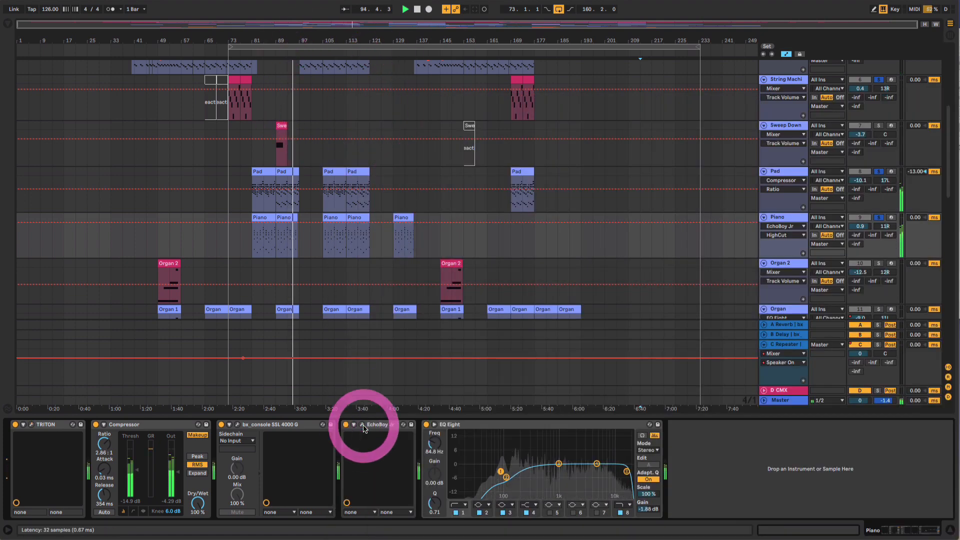
pyautogui.click(382, 125)
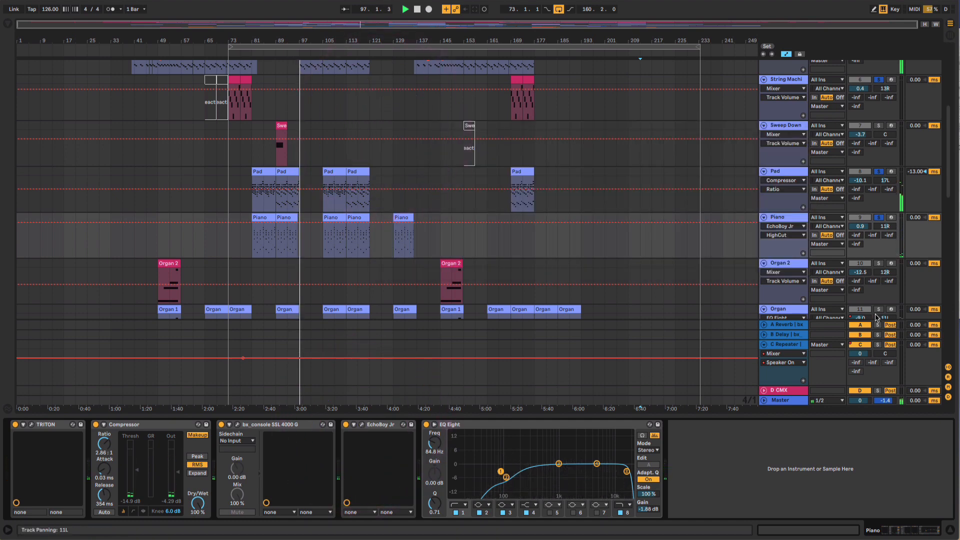
# Step: Add the Organ track to the soloed tracks and play the arrangement from bar 73
pyautogui.scroll(-5, 849, 320)
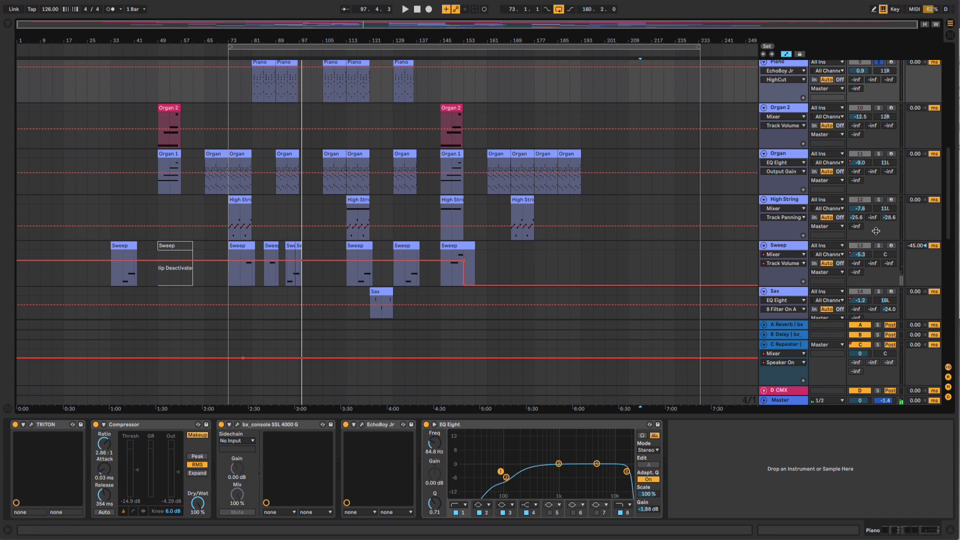
pyautogui.click(874, 154)
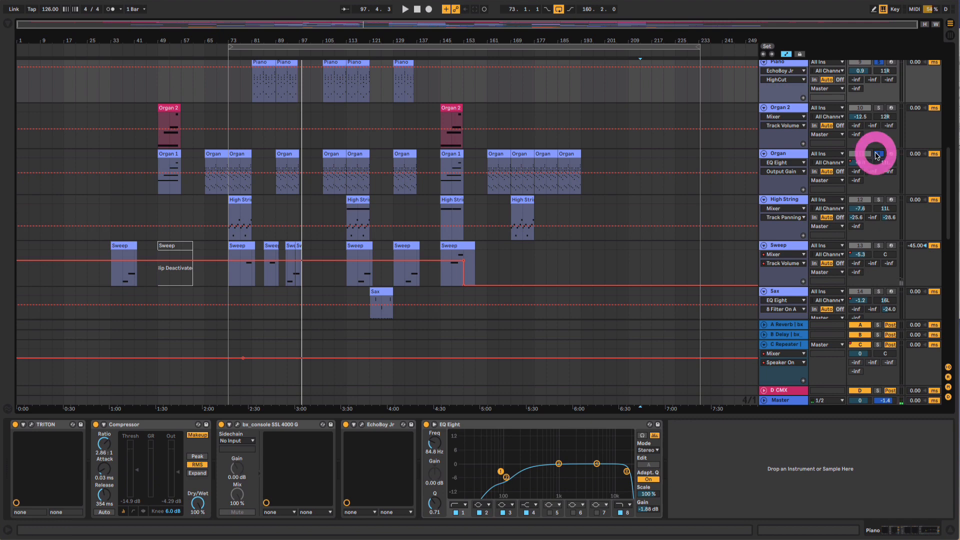
pyautogui.click(264, 48)
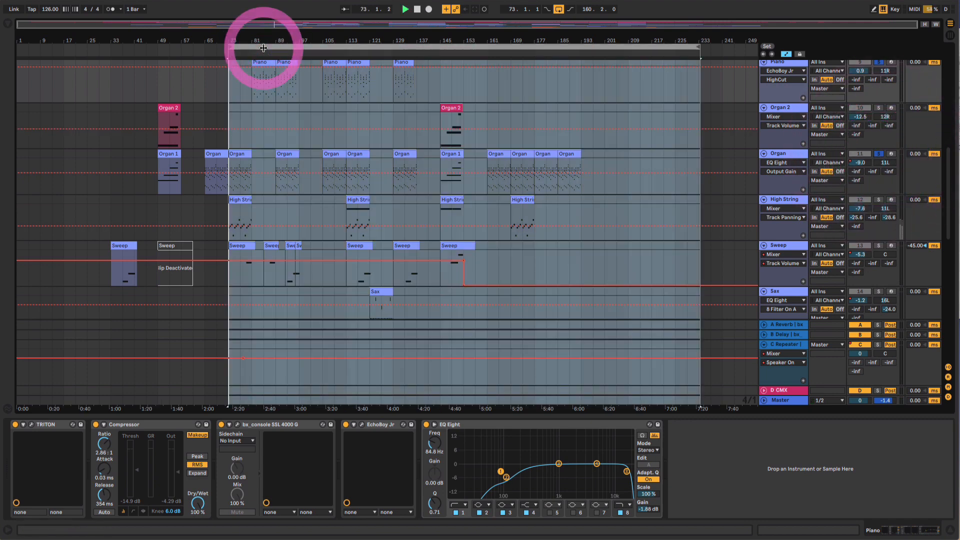
# Step: Inspect the Jazz Rotary patch in the Organ track's TRITON instrument, and close its window
pyautogui.click(786, 157)
pyautogui.click(31, 425)
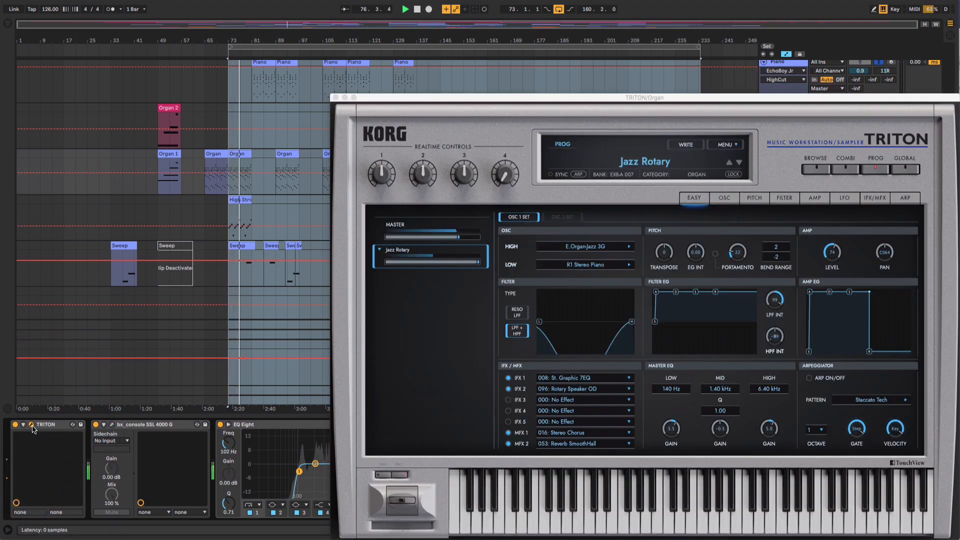
pyautogui.click(332, 95)
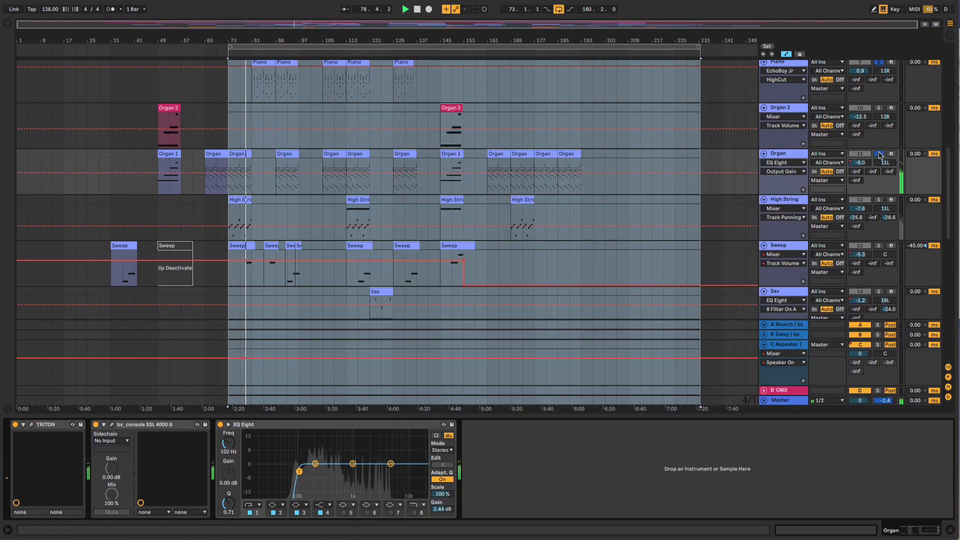
# Step: Clear the soloed tracks and look over the arrangement from the drum tracks to the vocals
pyautogui.click(879, 154)
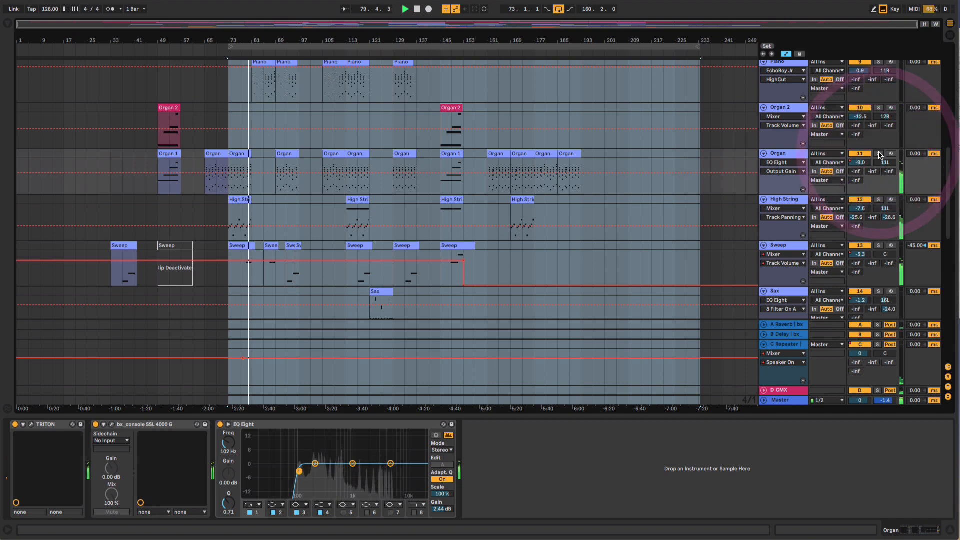
pyautogui.scroll(10, 567, 235)
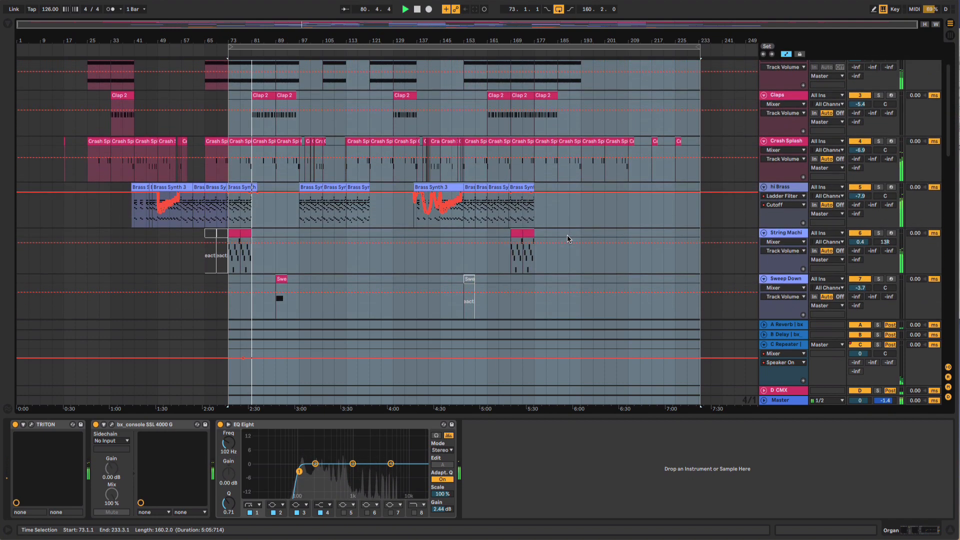
pyautogui.scroll(2, 567, 235)
pyautogui.scroll(-10, 567, 235)
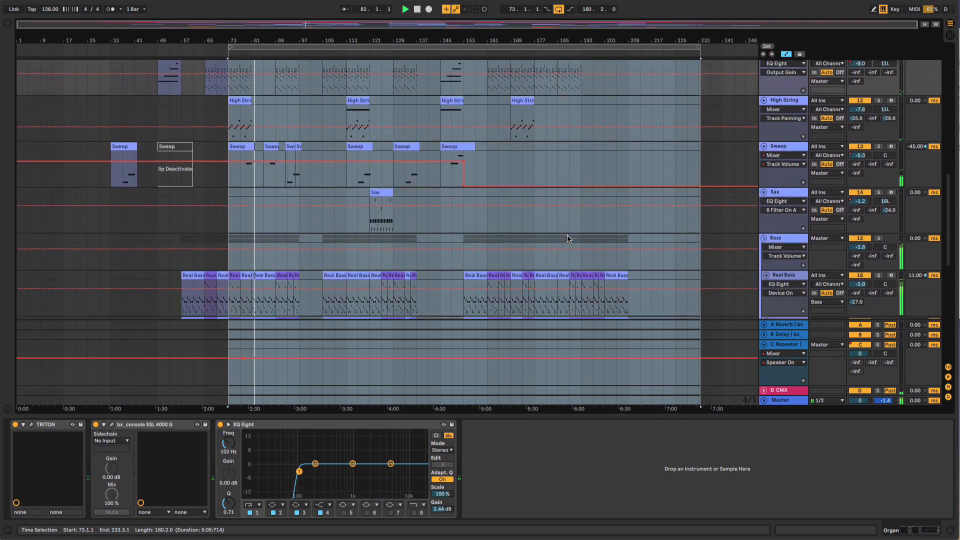
pyautogui.scroll(-8, 567, 239)
pyautogui.scroll(4, 570, 238)
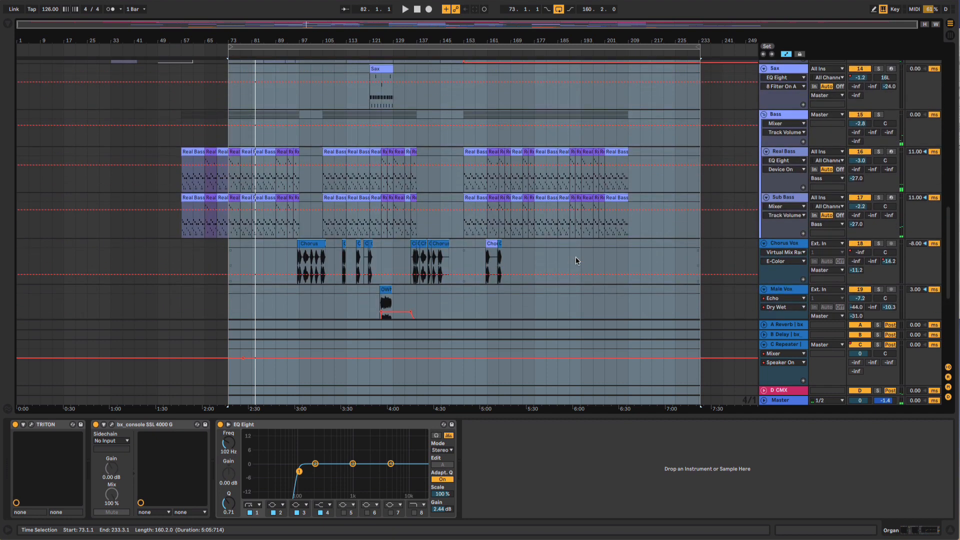
# Step: Display the Real Bass track's device chain and play the track soloed from bar 73
pyautogui.click(782, 151)
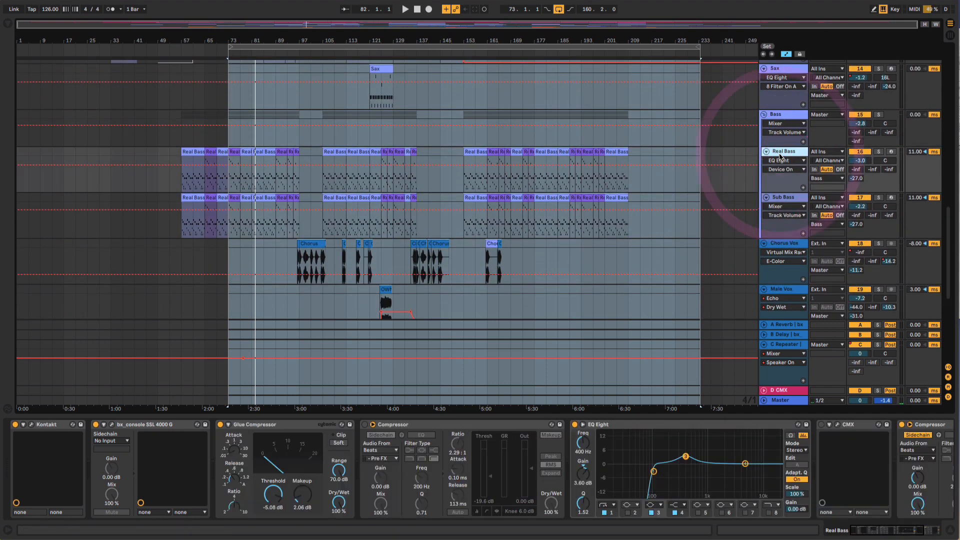
pyautogui.click(878, 152)
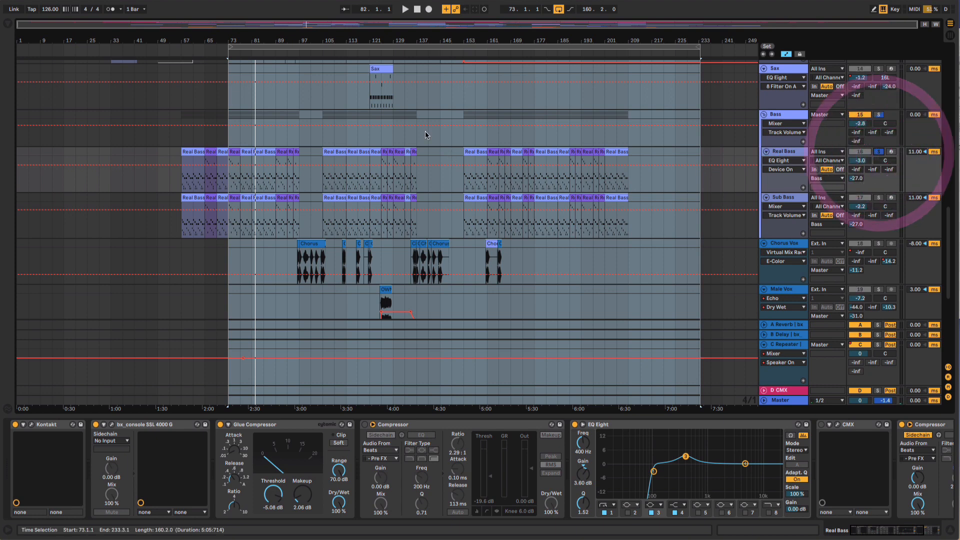
pyautogui.click(332, 46)
pyautogui.press('space')
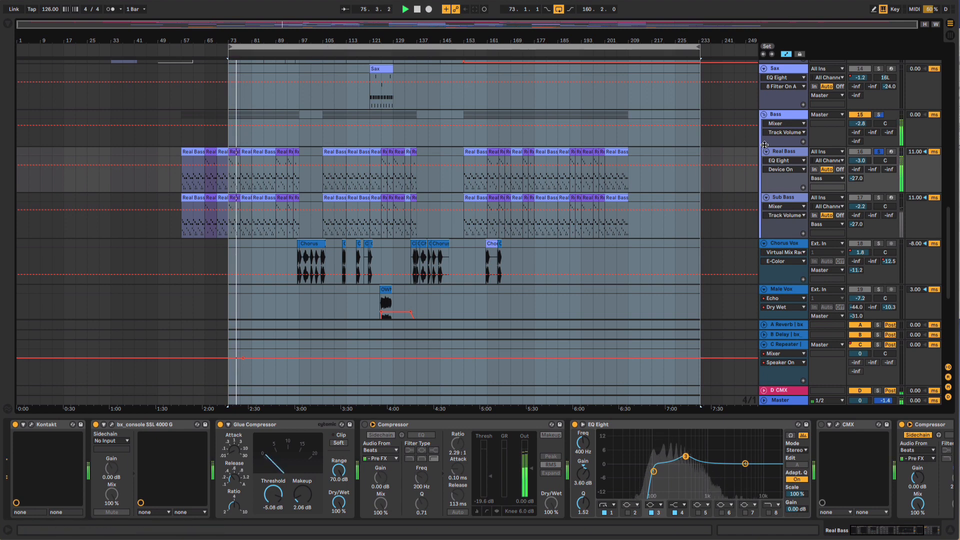
# Step: Inspect the Scarbee MM-Bass instrument in the Real Bass track's Kontakt, and close its window
pyautogui.click(780, 152)
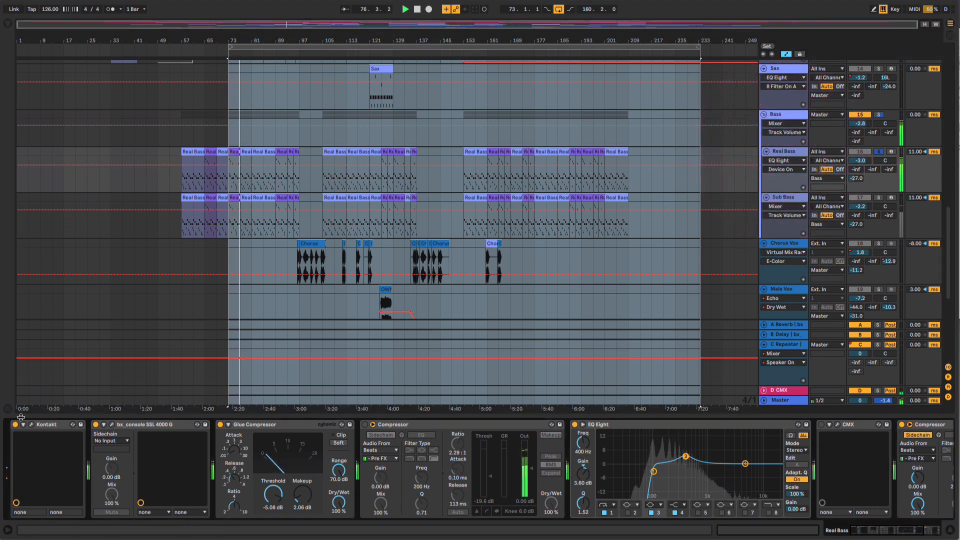
pyautogui.click(31, 426)
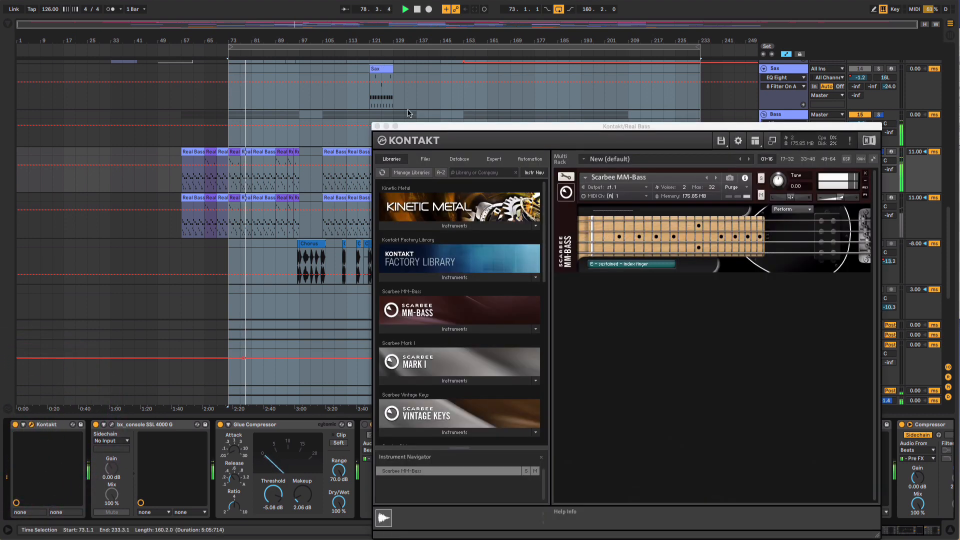
pyautogui.click(377, 126)
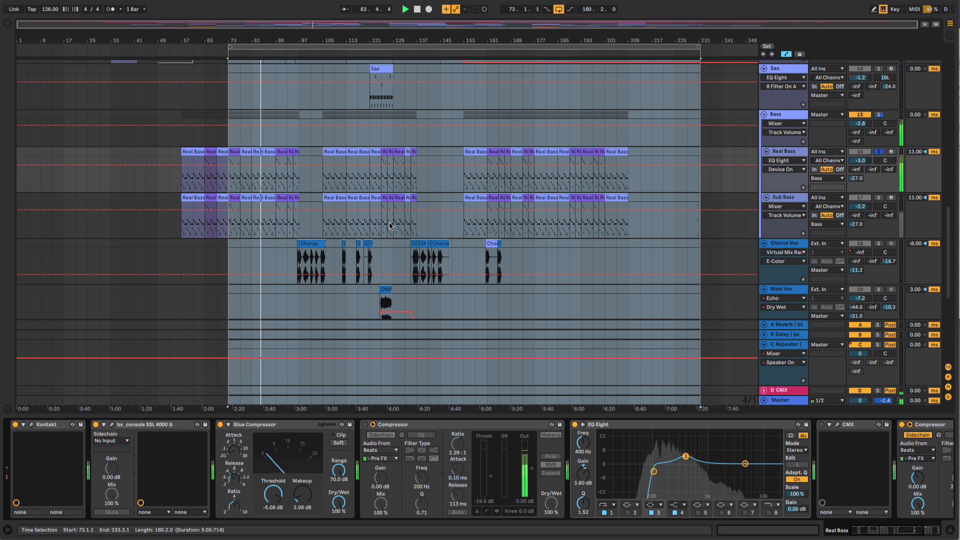
# Step: Compare the Real Bass sound with its EQ Eight bypassed and re-enabled
pyautogui.click(780, 151)
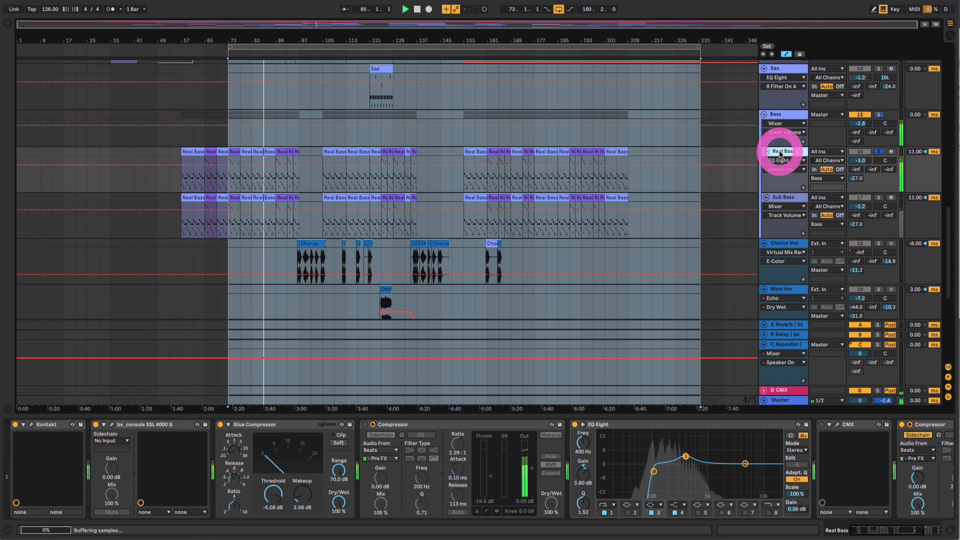
pyautogui.click(780, 151)
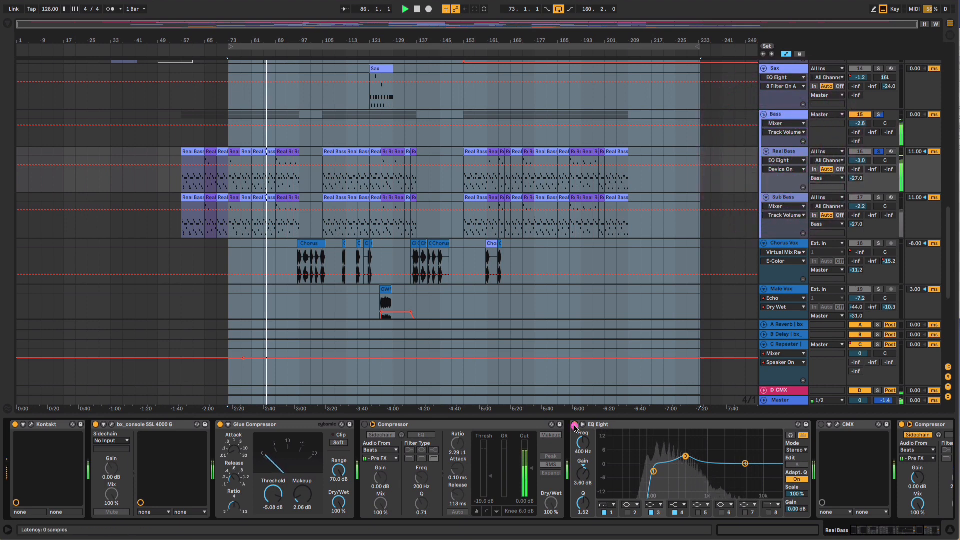
pyautogui.click(575, 425)
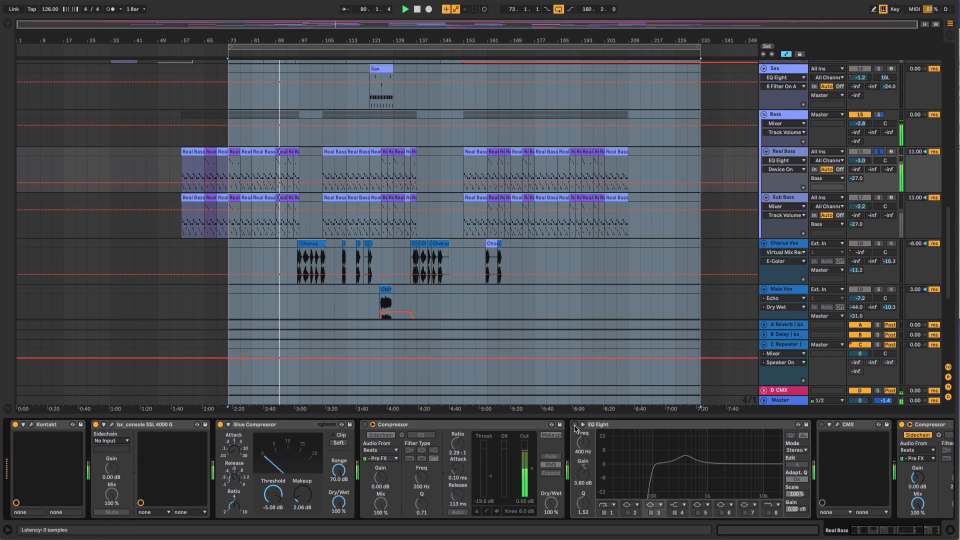
pyautogui.click(575, 425)
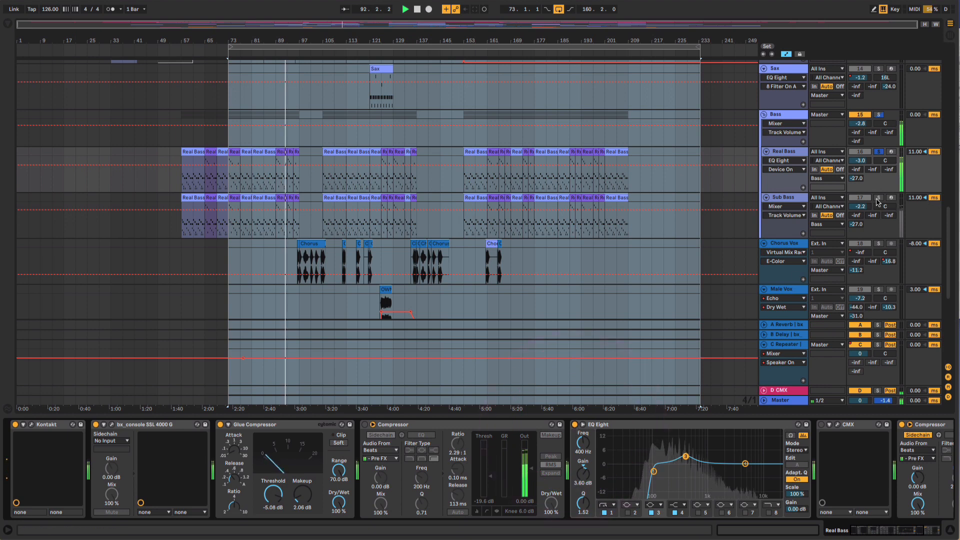
# Step: Add the Sub Bass track to the soloed tracks and move the loop start to bar 81
pyautogui.click(794, 197)
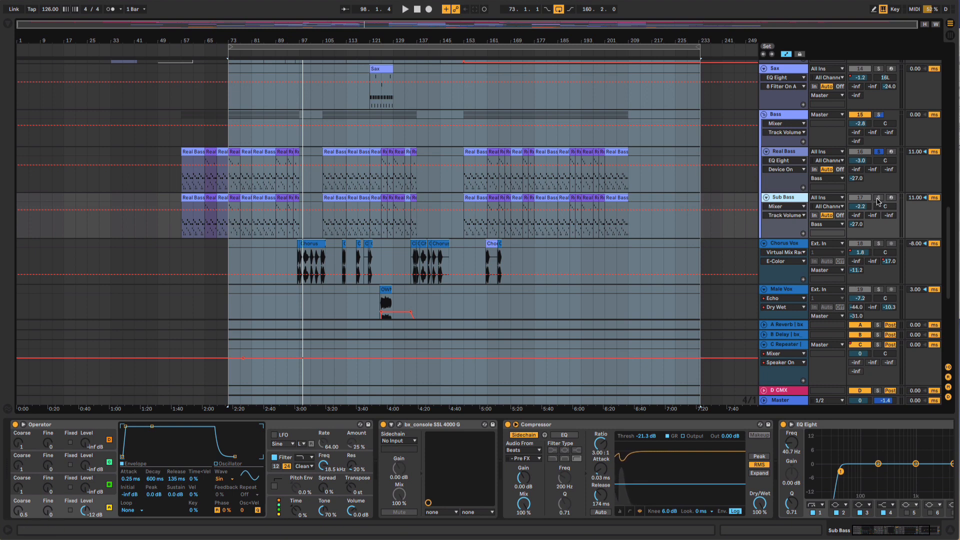
pyautogui.click(878, 198)
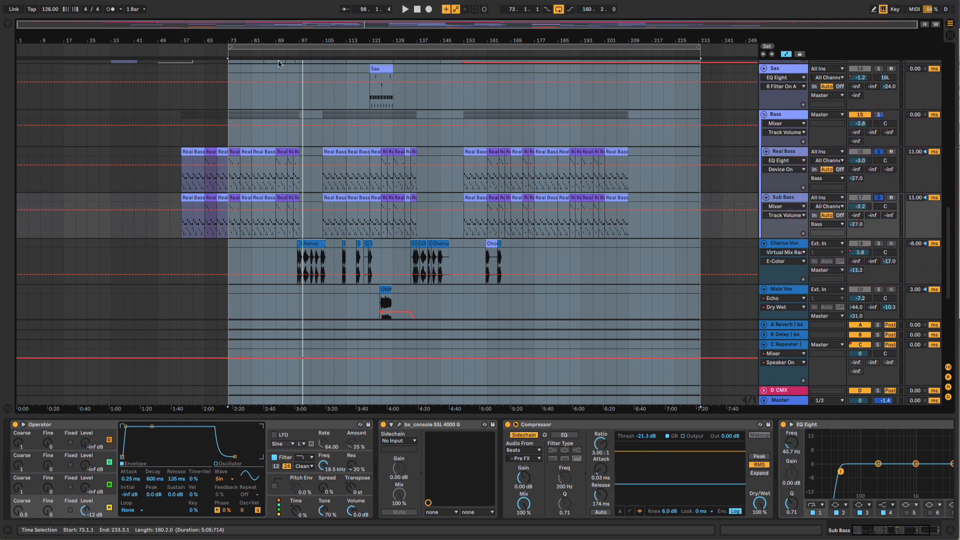
pyautogui.moveTo(232, 46); pyautogui.dragTo(253, 47)
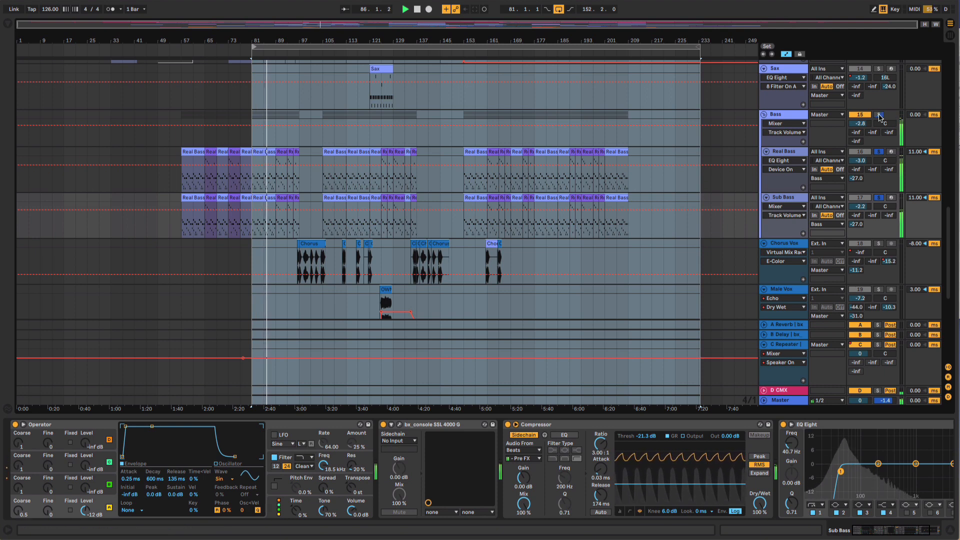
# Step: Release the Bass group's solo and inspect the Ascending Sweeps patch in the Sweep track's HALion Sonic instrument
pyautogui.click(879, 115)
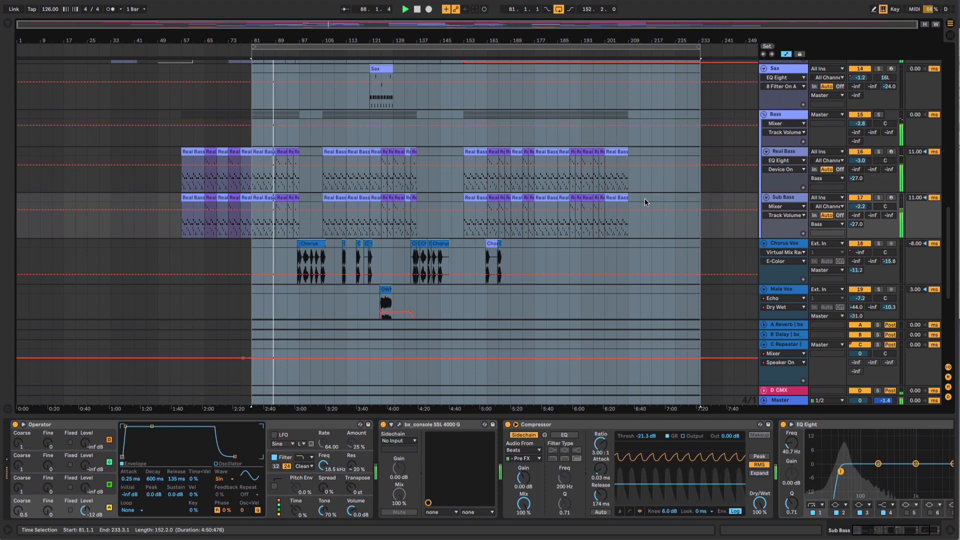
pyautogui.scroll(-10, 659, 202)
pyautogui.scroll(10, 644, 202)
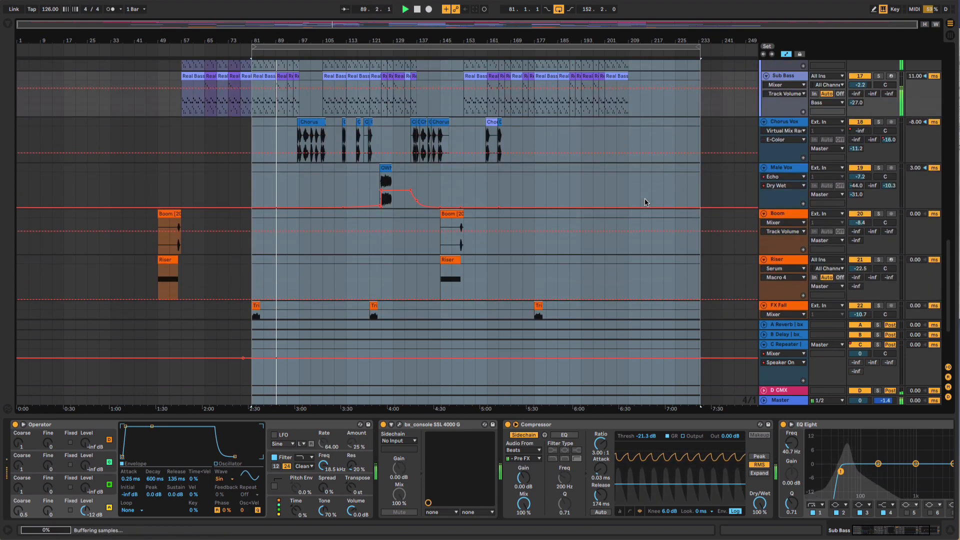
pyautogui.click(797, 210)
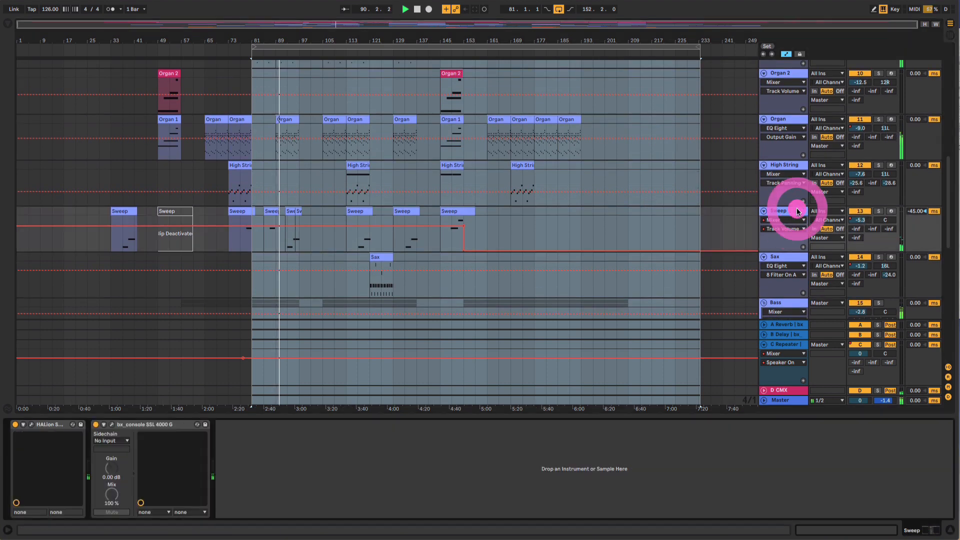
pyautogui.click(32, 428)
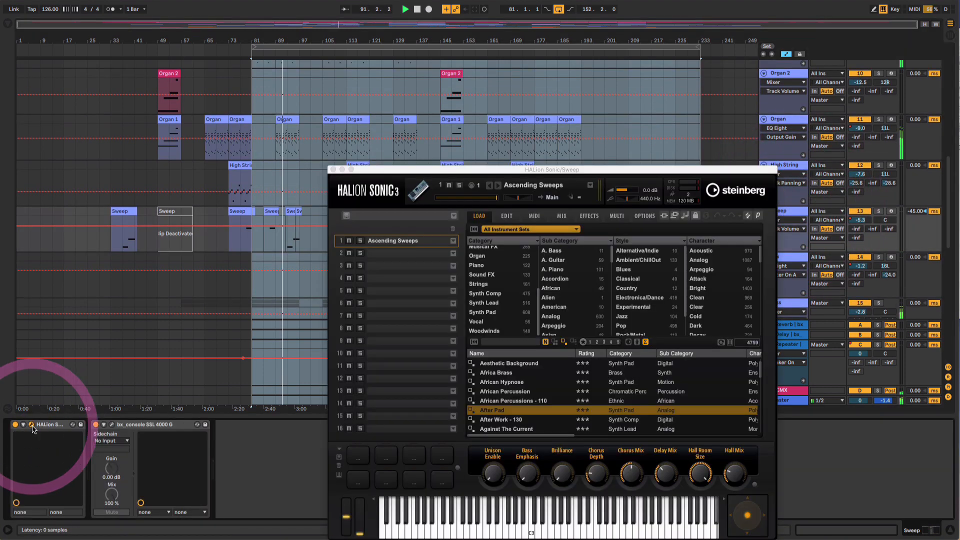
pyautogui.click(333, 170)
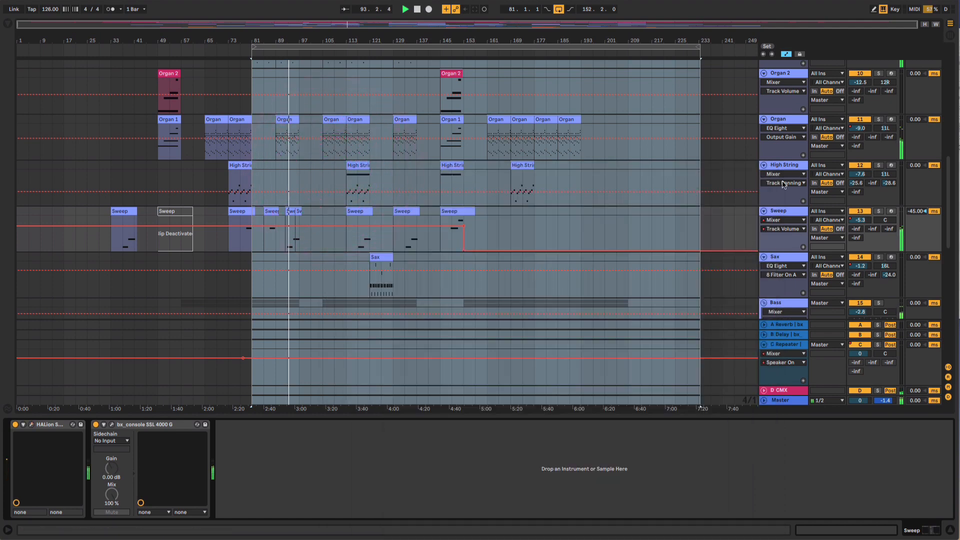
# Step: Look over the tracks while the full mix plays and display the Chorus Vox track's device chain
pyautogui.scroll(3, 783, 185)
pyautogui.scroll(4, 783, 185)
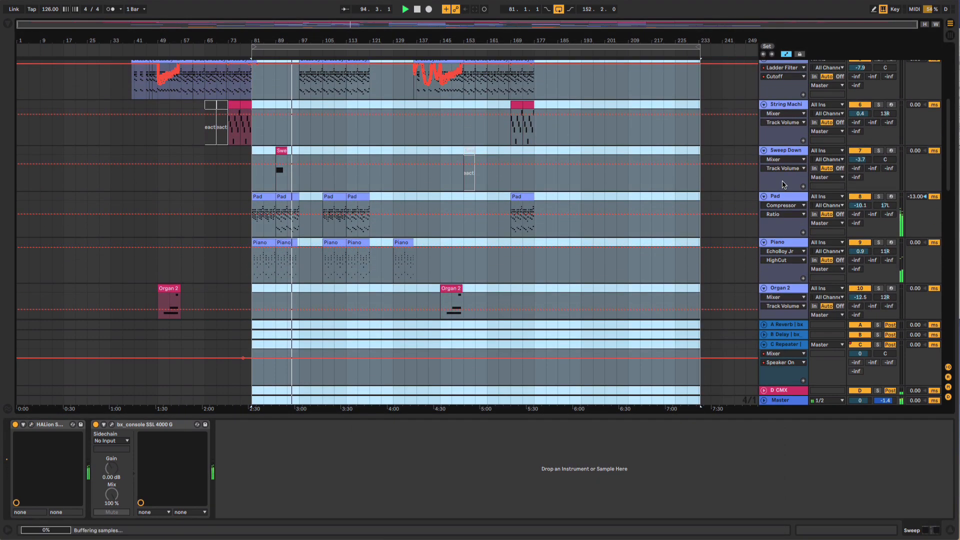
pyautogui.scroll(7, 784, 185)
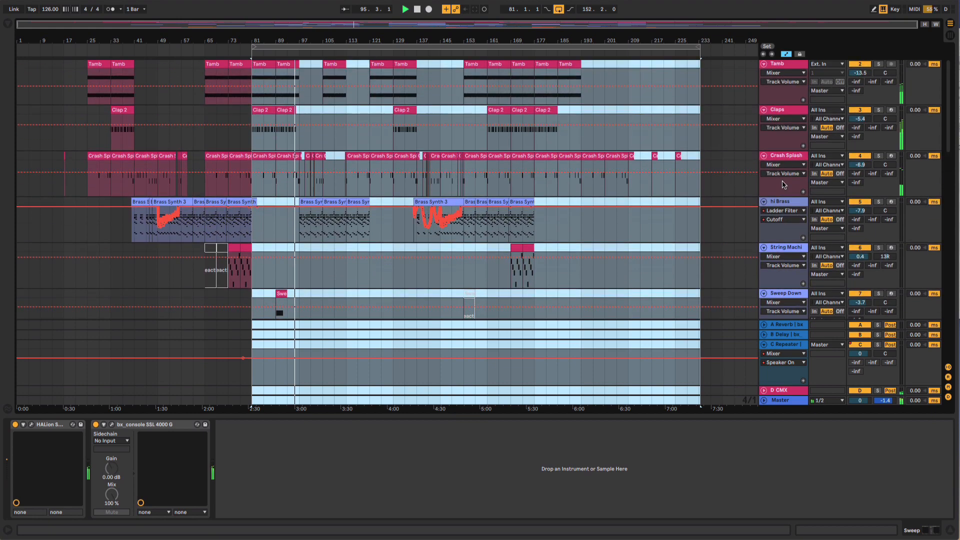
pyautogui.scroll(-12, 783, 185)
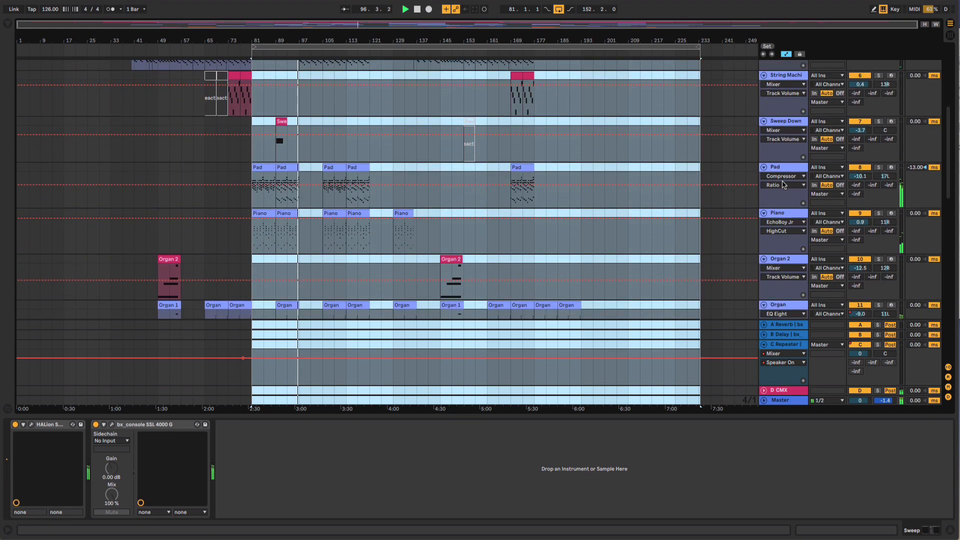
pyautogui.scroll(-8, 783, 181)
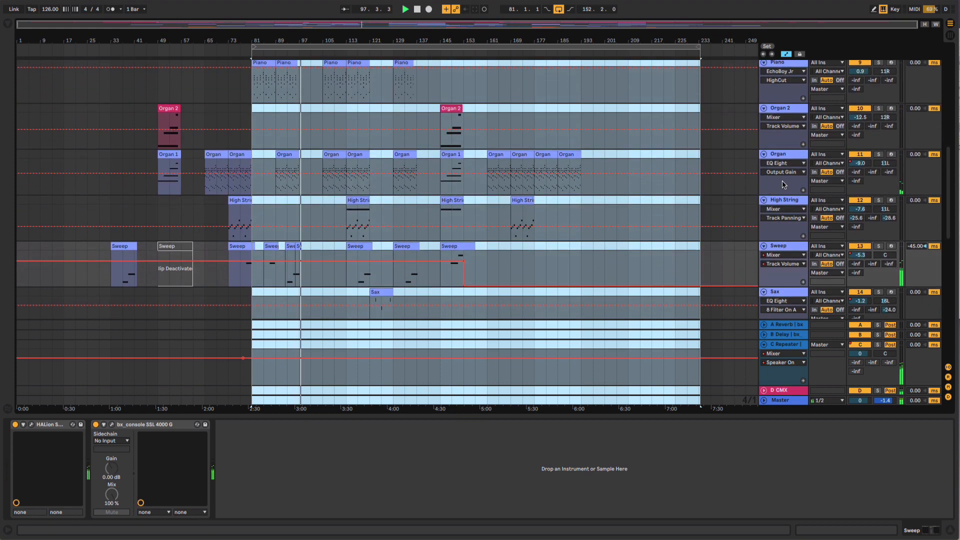
pyautogui.scroll(-7, 783, 185)
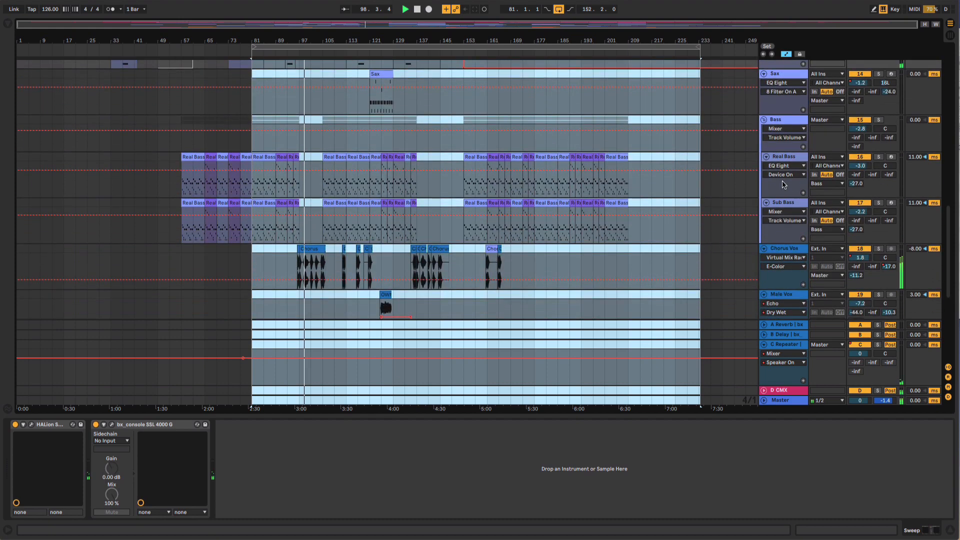
pyautogui.click(789, 255)
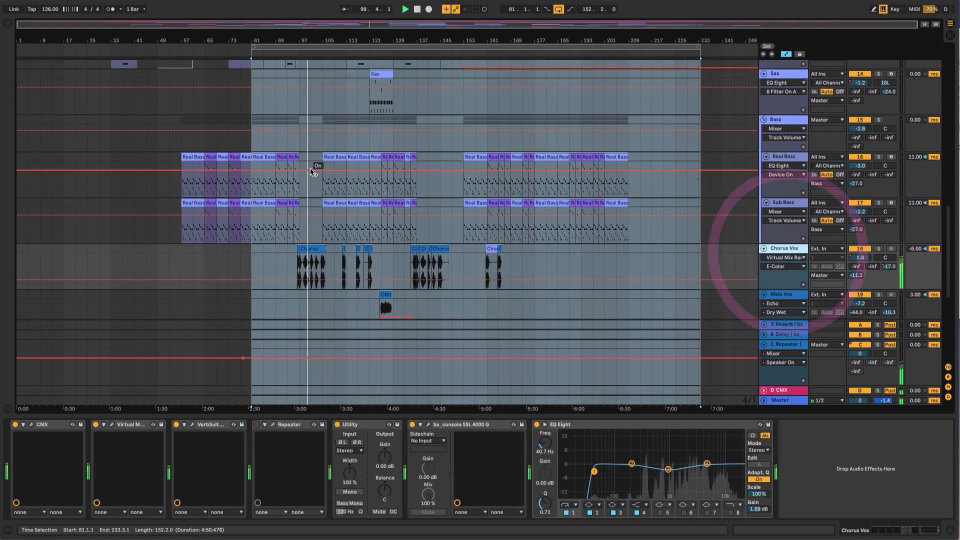
# Step: Show the Beats track and its neighbours zoomed in to about bars 91 to 118
pyautogui.scroll(20, 312, 100)
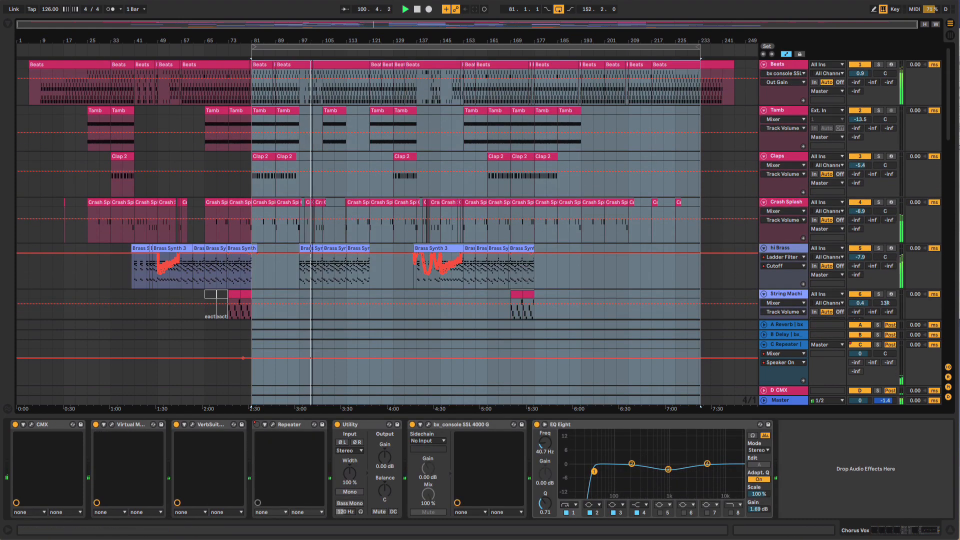
pyautogui.moveTo(312, 37); pyautogui.dragTo(312, 95)
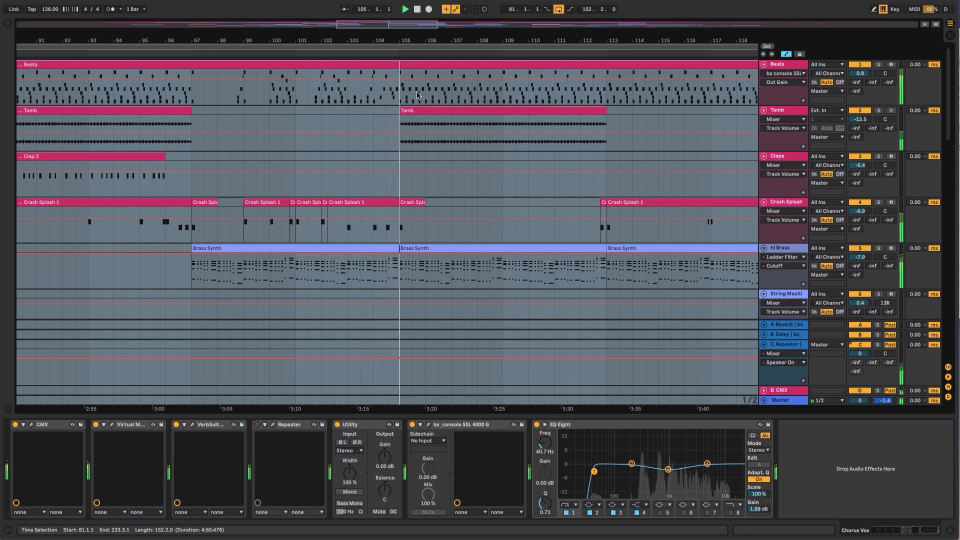
# Step: Look over the melodic and bass tracks across the whole arrangement and move playback to just before the Sax clip at bar 121
pyautogui.moveTo(420, 35); pyautogui.dragTo(400, 5)
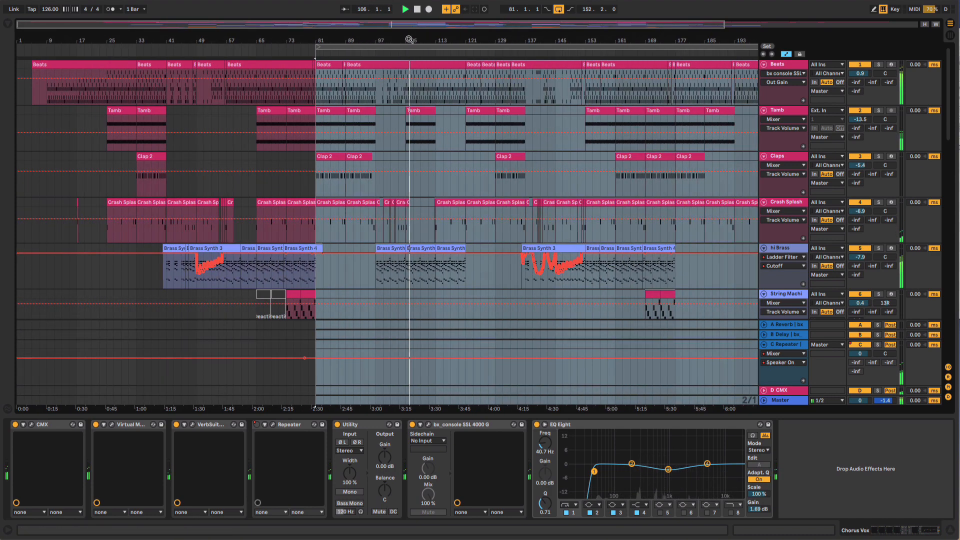
pyautogui.scroll(-5, 701, 273)
pyautogui.scroll(-3, 701, 273)
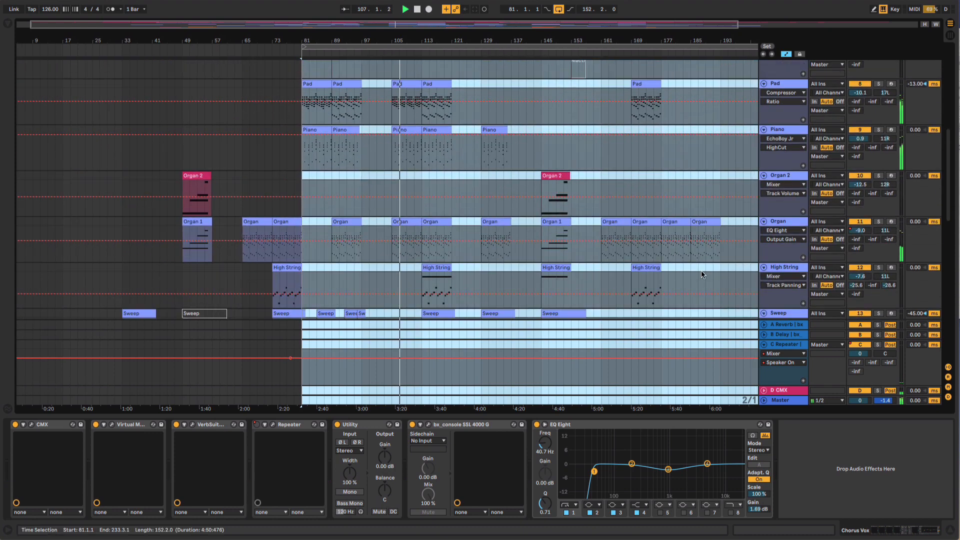
pyautogui.scroll(-3, 701, 273)
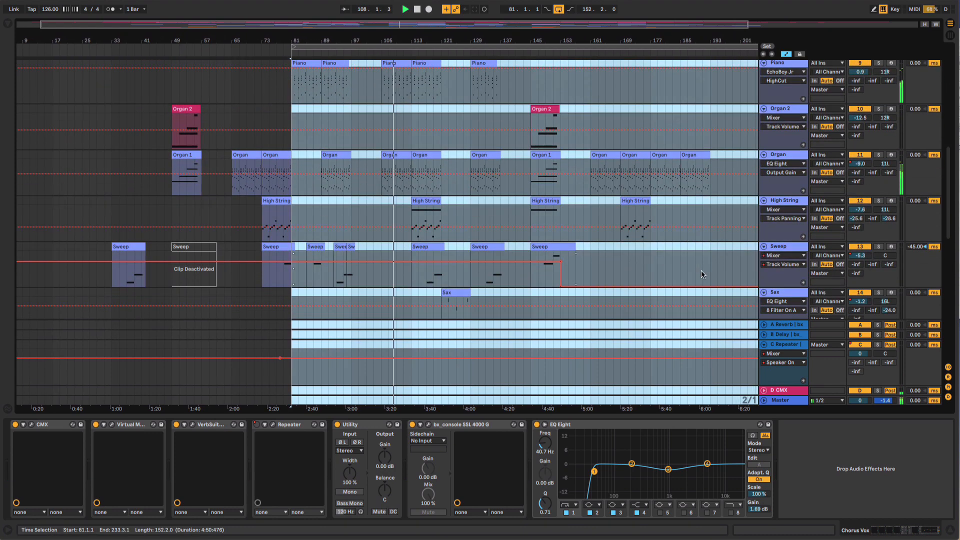
pyautogui.hscroll(5, 701, 273)
pyautogui.hscroll(1, 701, 274)
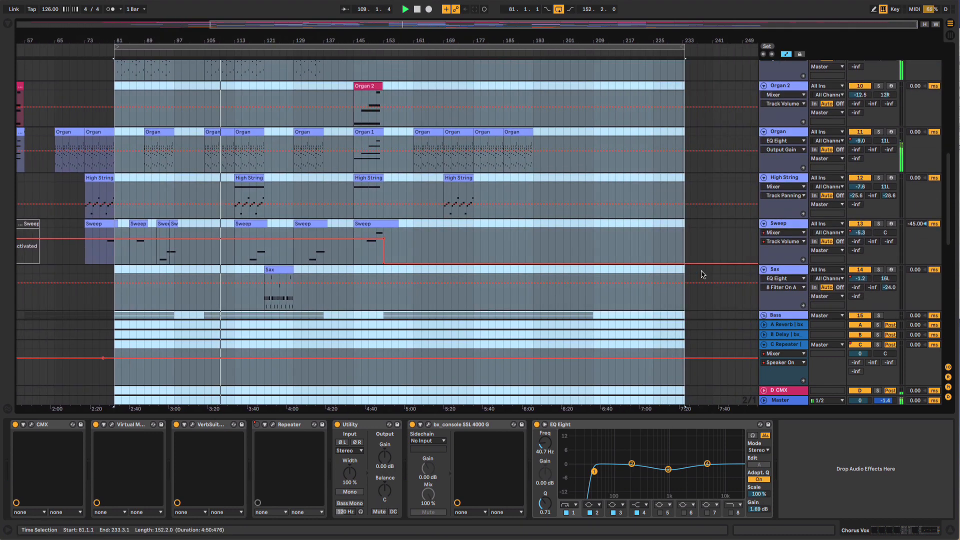
pyautogui.scroll(-3, 701, 274)
pyautogui.hscroll(-1, 701, 274)
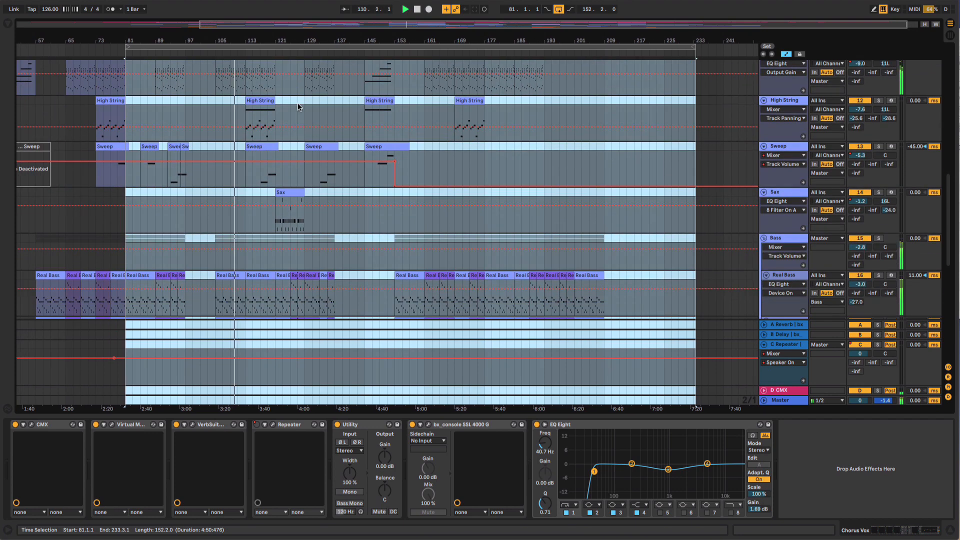
pyautogui.click(271, 52)
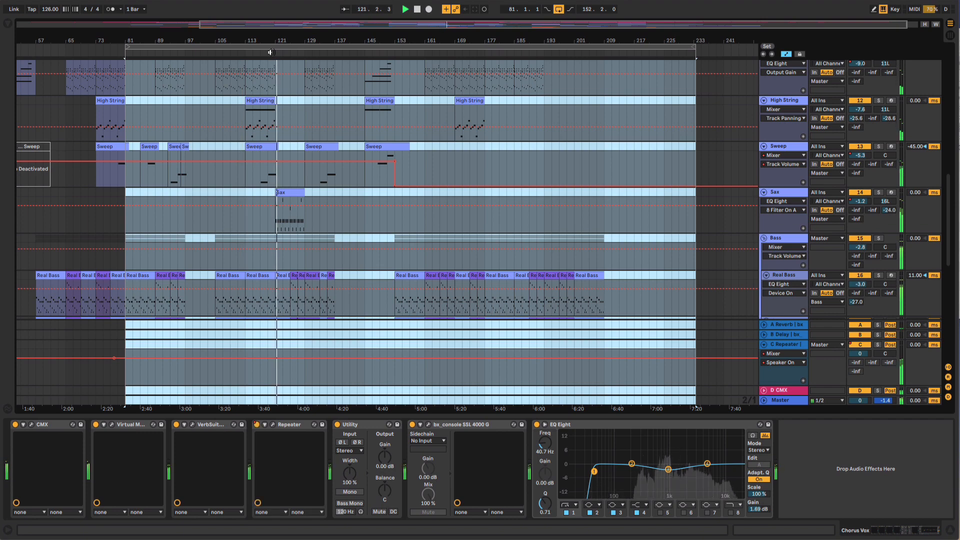
# Step: Zoom in around the Sax clip and inspect the Sax Ensemble program in the Sax track's TRITON instrument
pyautogui.moveTo(279, 36); pyautogui.dragTo(279, 100)
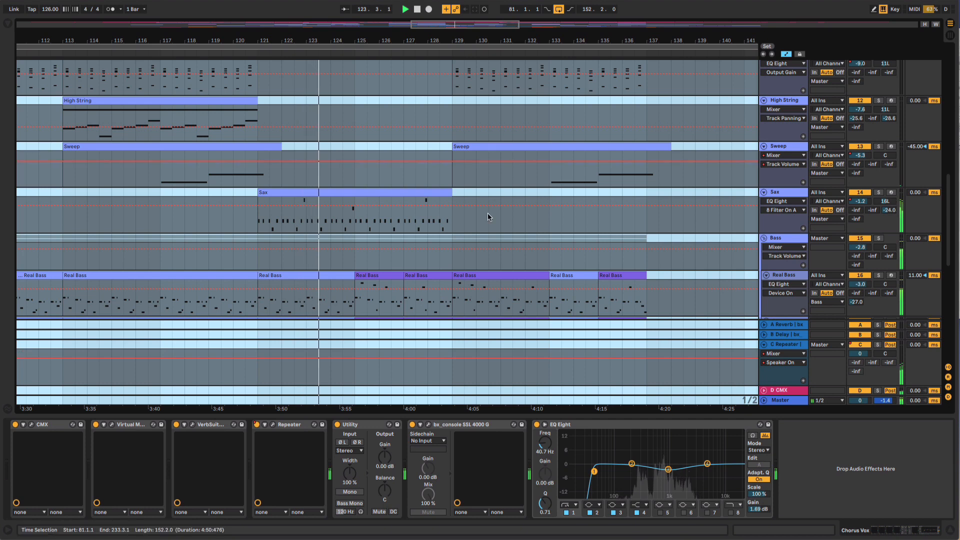
pyautogui.click(779, 191)
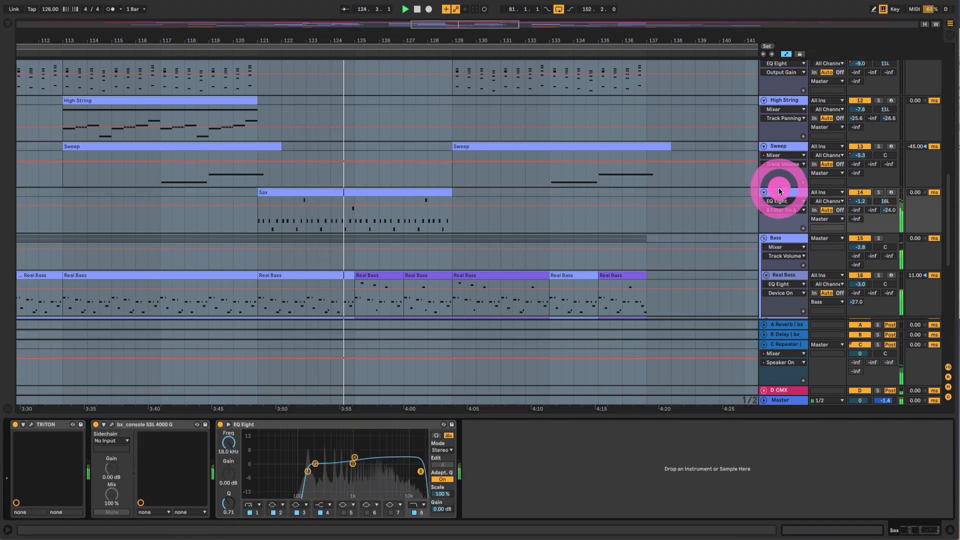
pyautogui.click(34, 425)
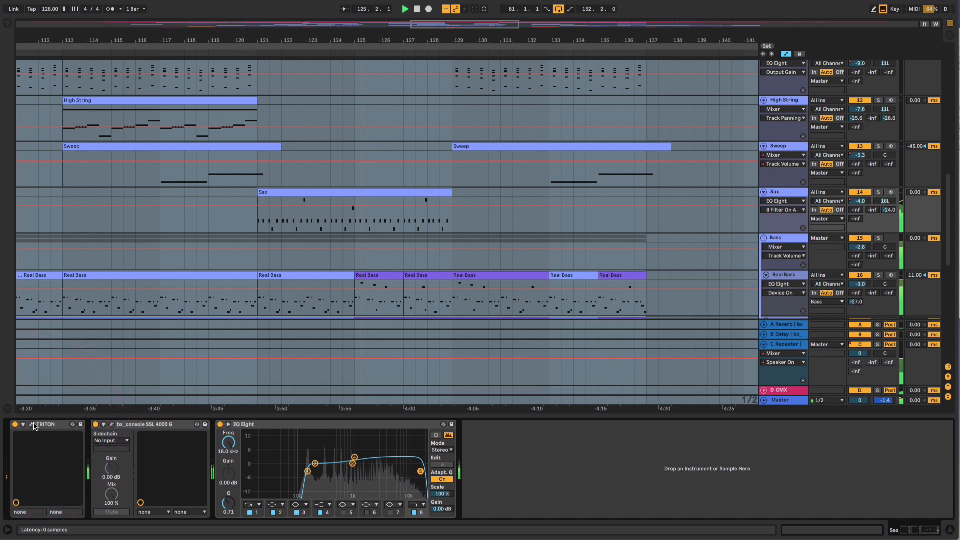
pyautogui.click(34, 426)
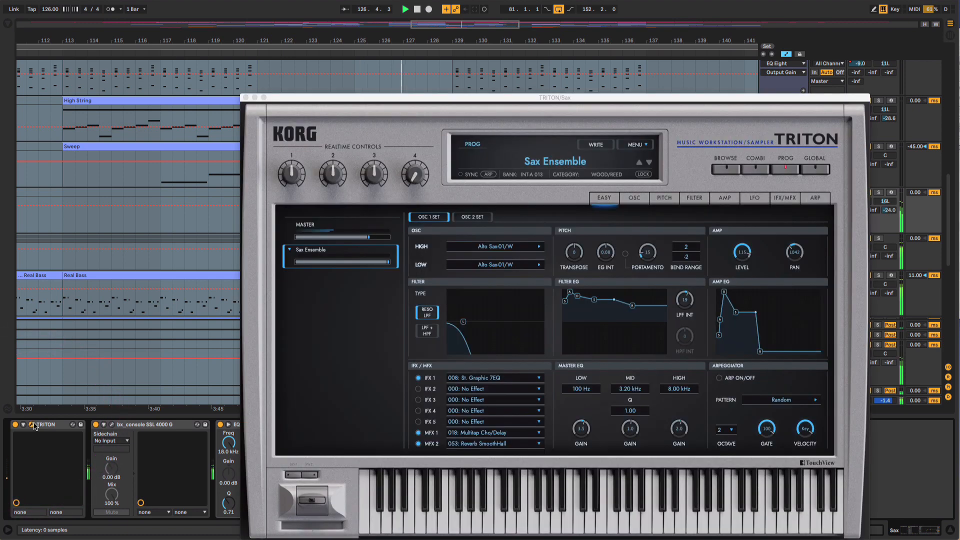
pyautogui.click(245, 97)
# Step: Find the Male Vox track below the bass tracks and display its device chain
pyautogui.scroll(-5, 637, 280)
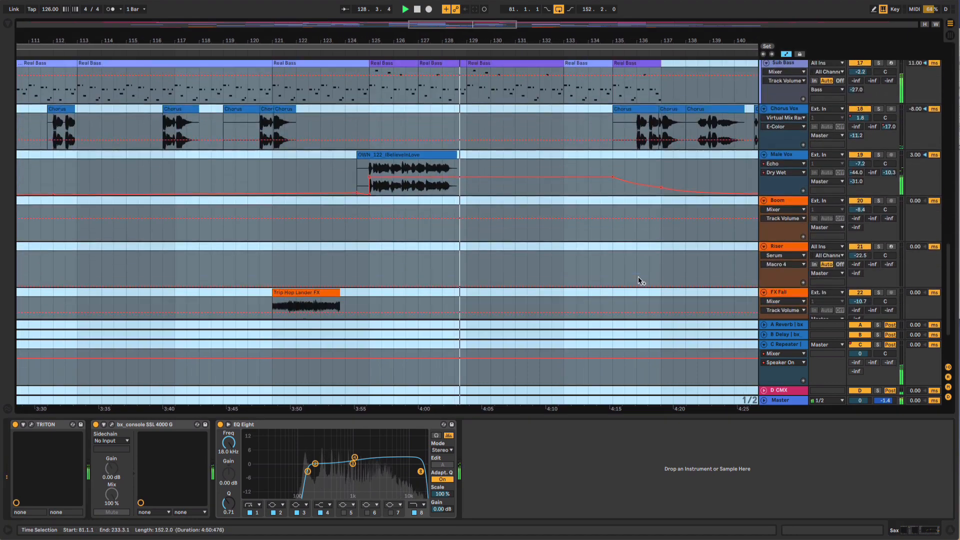
pyautogui.scroll(-4, 637, 277)
pyautogui.scroll(2, 724, 162)
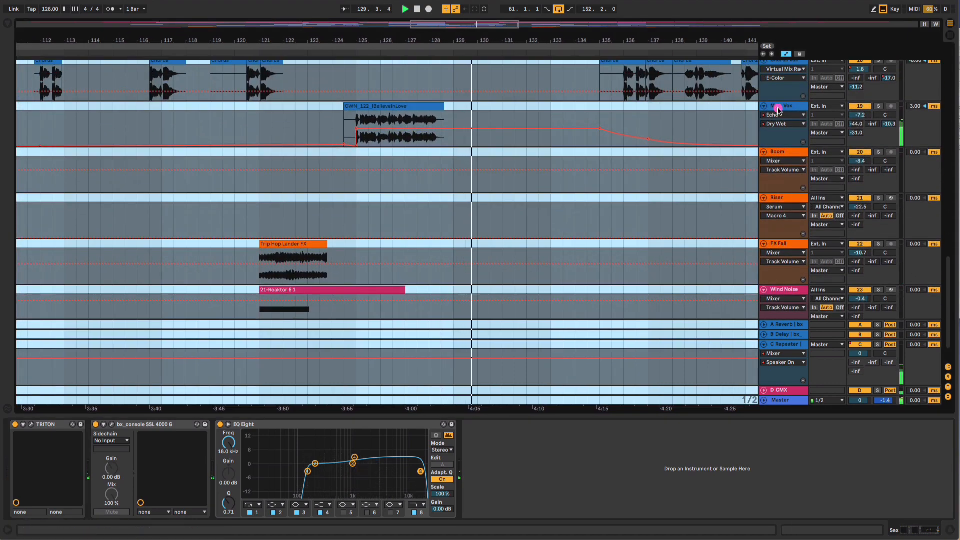
pyautogui.click(778, 109)
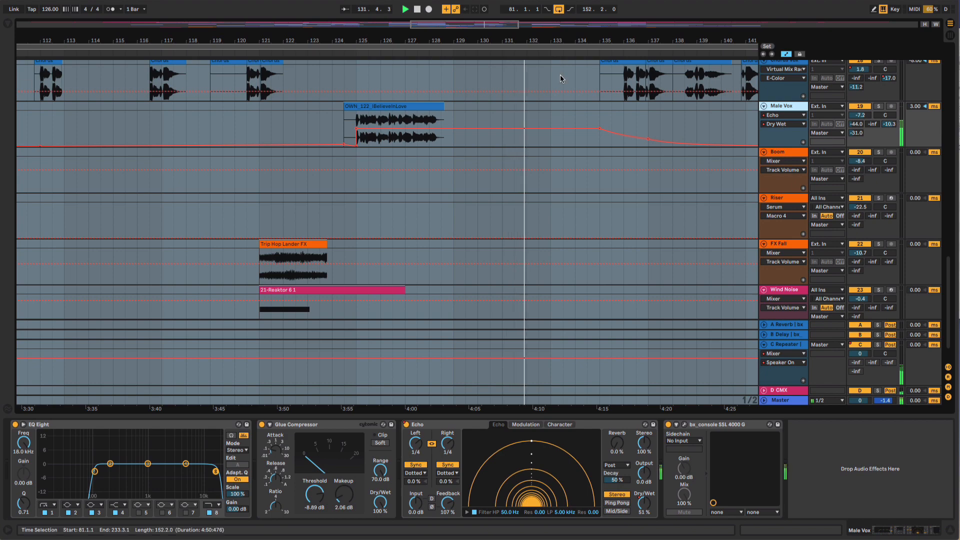
# Step: Show the vocal and effect tracks over a wider bar range and place the insert marker at bar 137 on the Male Vox track
pyautogui.moveTo(537, 39); pyautogui.dragTo(484, 13)
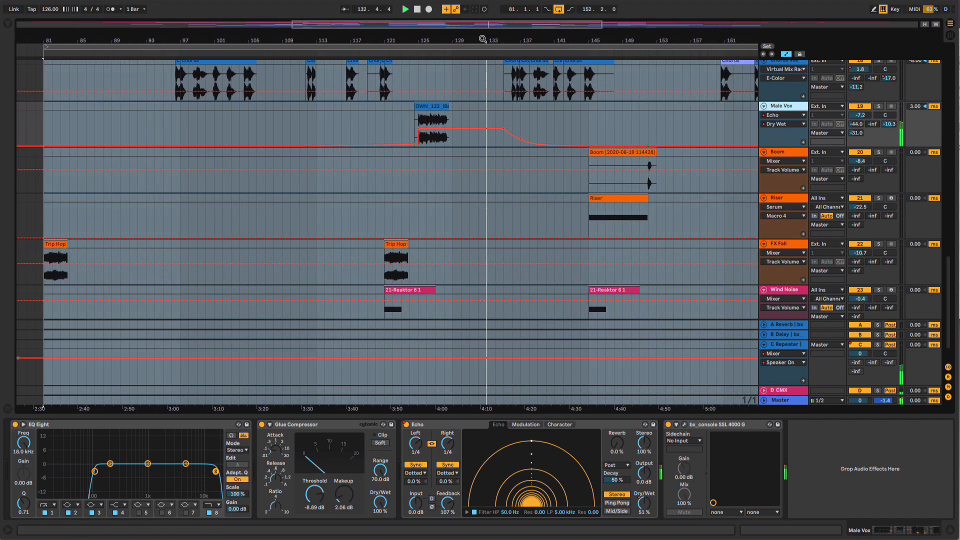
pyautogui.moveTo(630, 163); pyautogui.dragTo(589, 254)
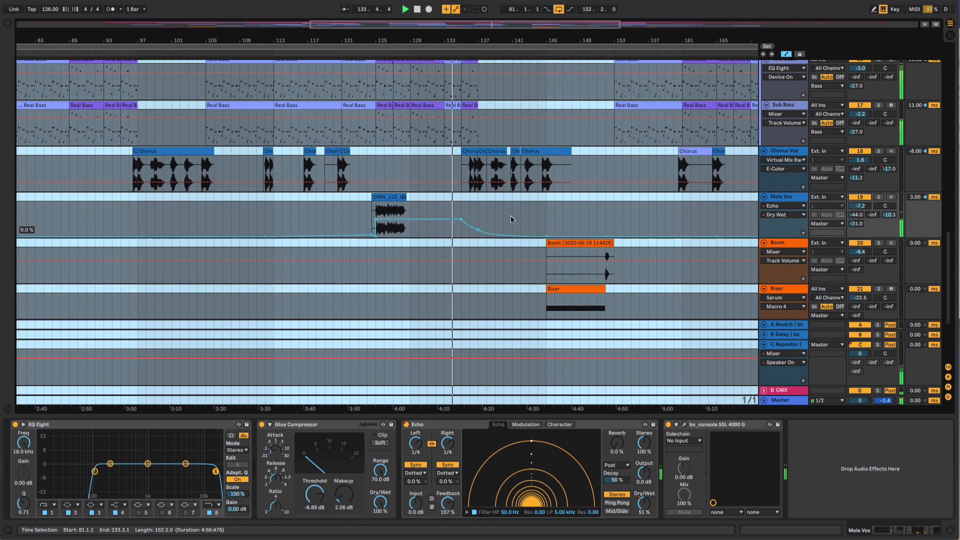
pyautogui.click(478, 196)
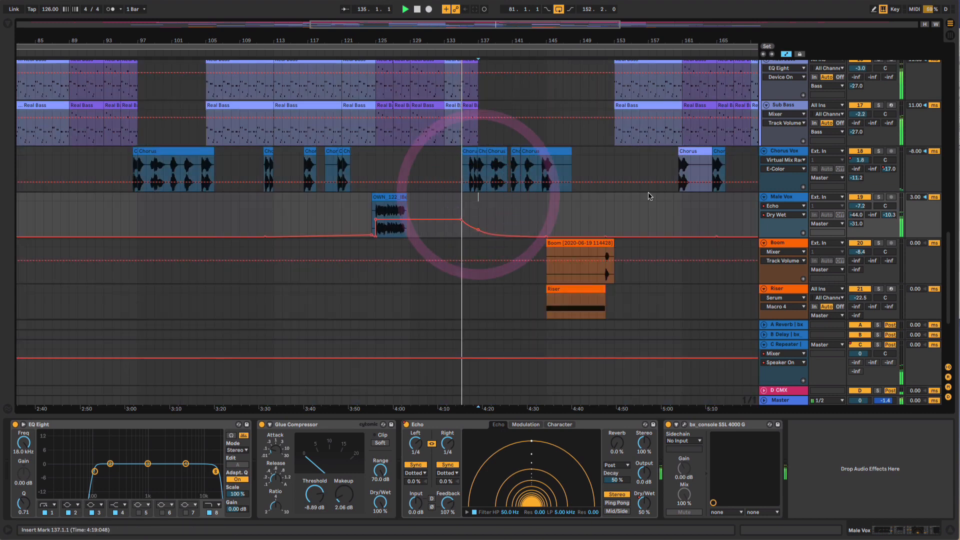
pyautogui.scroll(5, 665, 197)
pyautogui.scroll(-5, 665, 197)
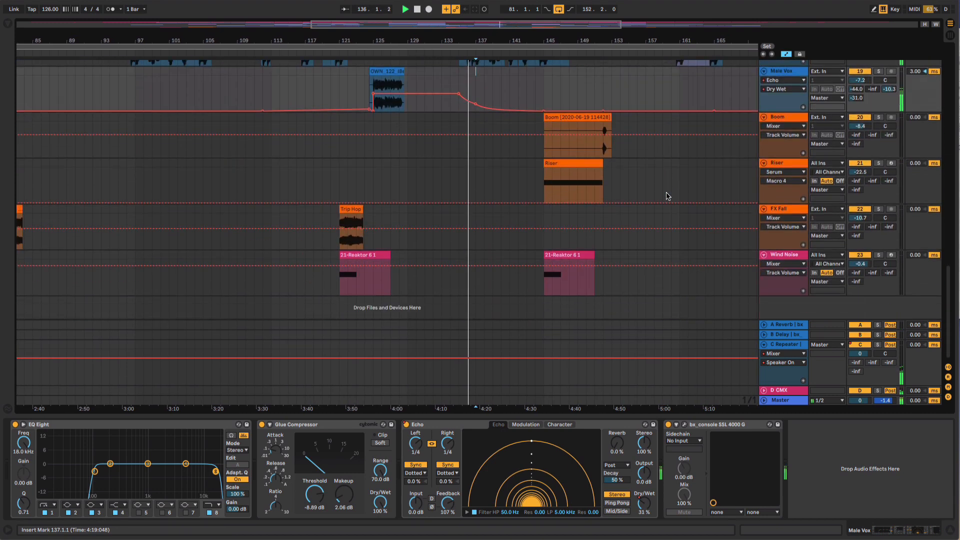
pyautogui.scroll(4, 665, 196)
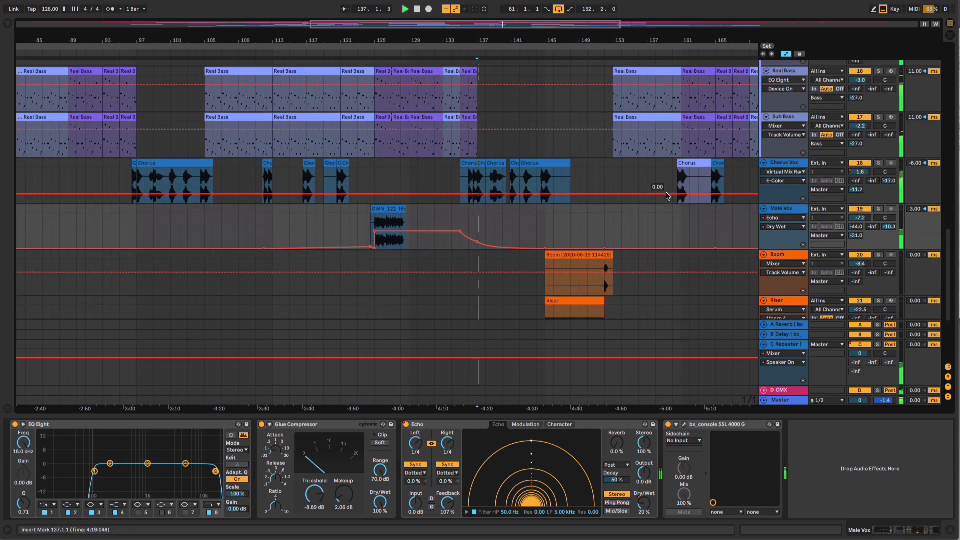
# Step: Display the Chorus Vox track's device chain and inspect the settings of its CMX stereo microshifter
pyautogui.click(794, 198)
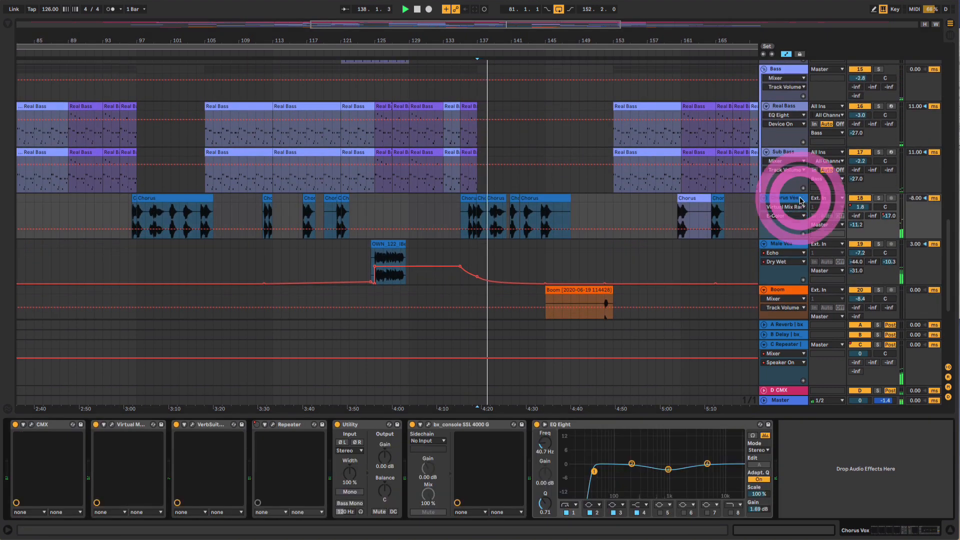
pyautogui.click(800, 198)
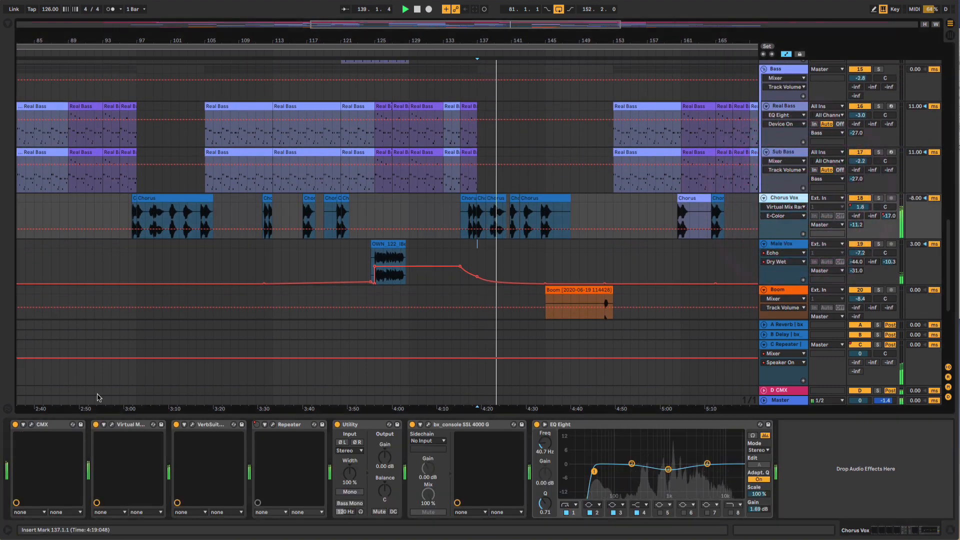
pyautogui.click(31, 425)
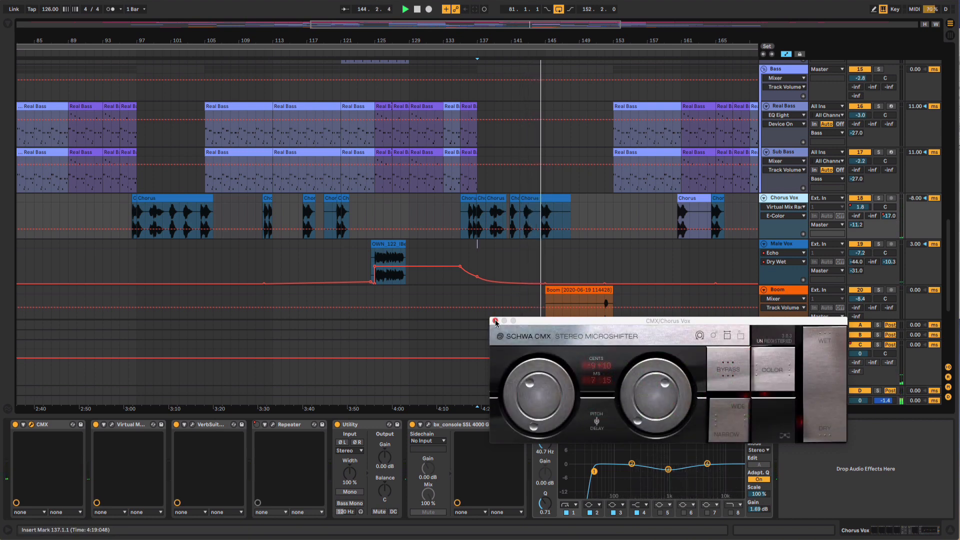
pyautogui.click(495, 321)
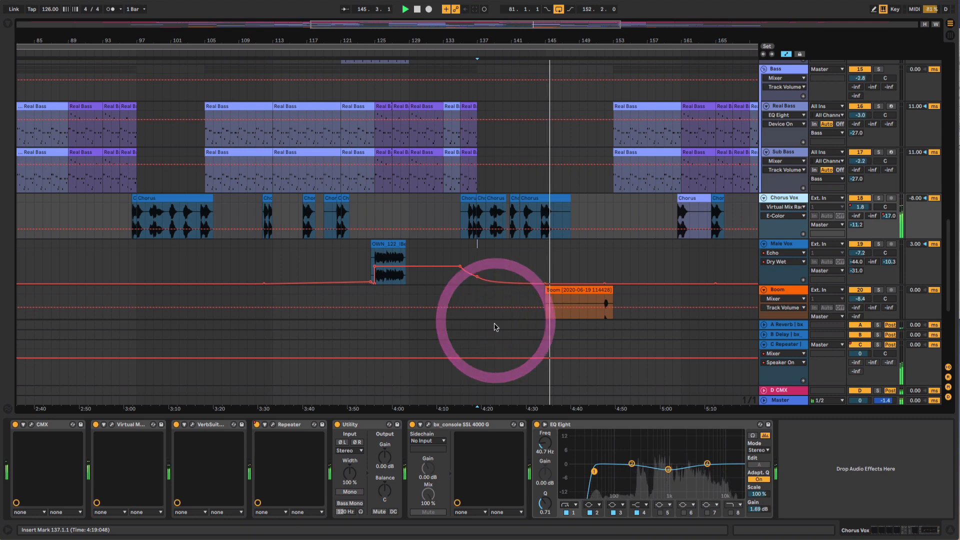
# Step: Inspect the modules loaded in the Chorus Vox track's Virtual Mix Rack, then close its window
pyautogui.click(111, 425)
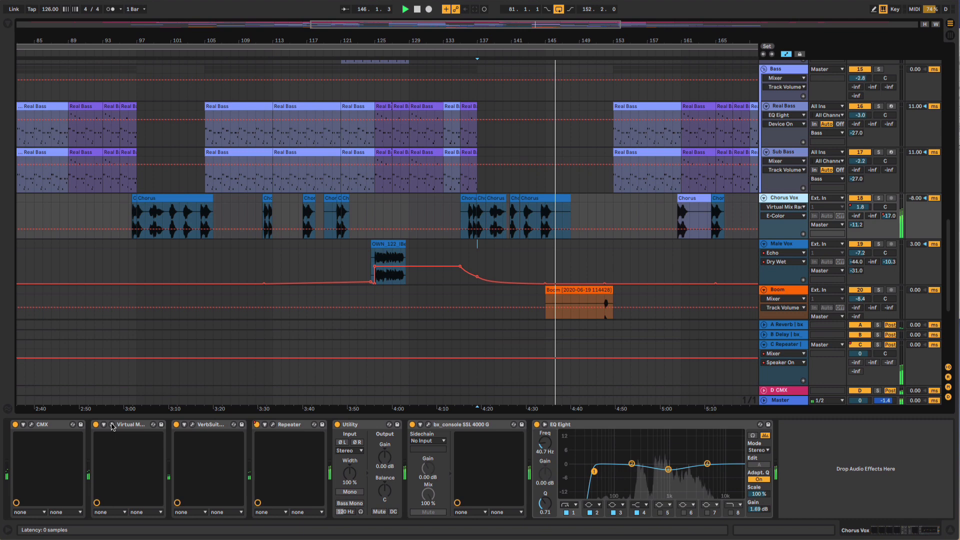
pyautogui.click(112, 425)
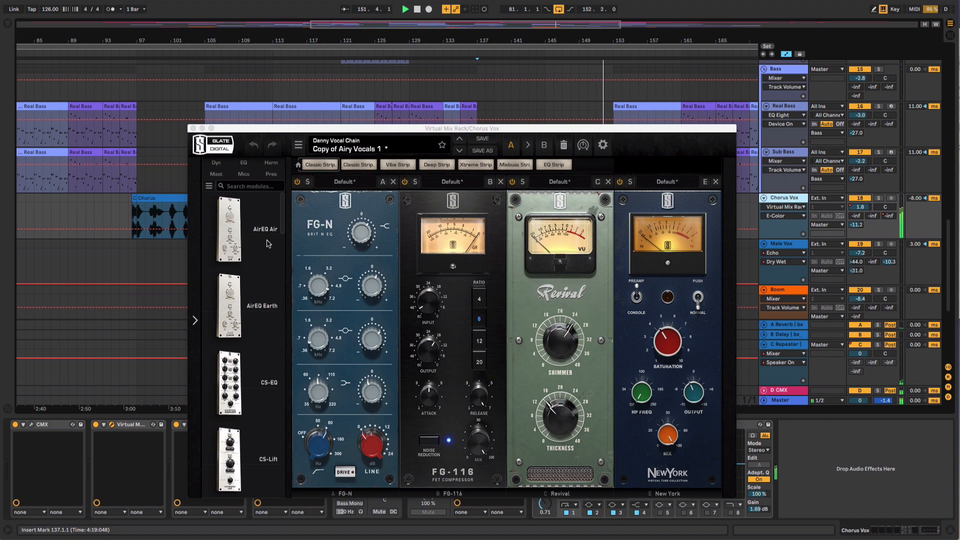
pyautogui.click(193, 128)
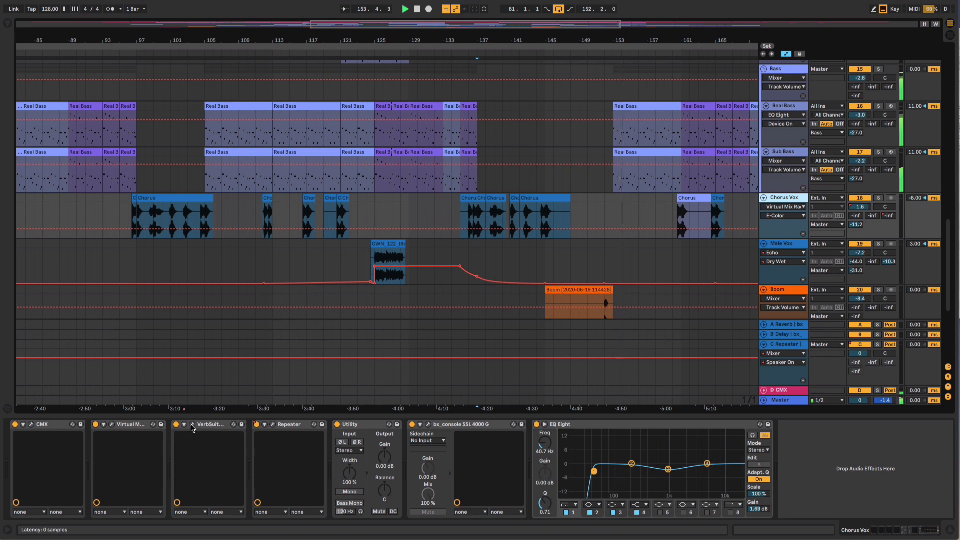
# Step: Inspect the Chorus Vox track's VerbSuite Classics reverb and select its bx_console SSL 4000 G device
pyautogui.click(192, 424)
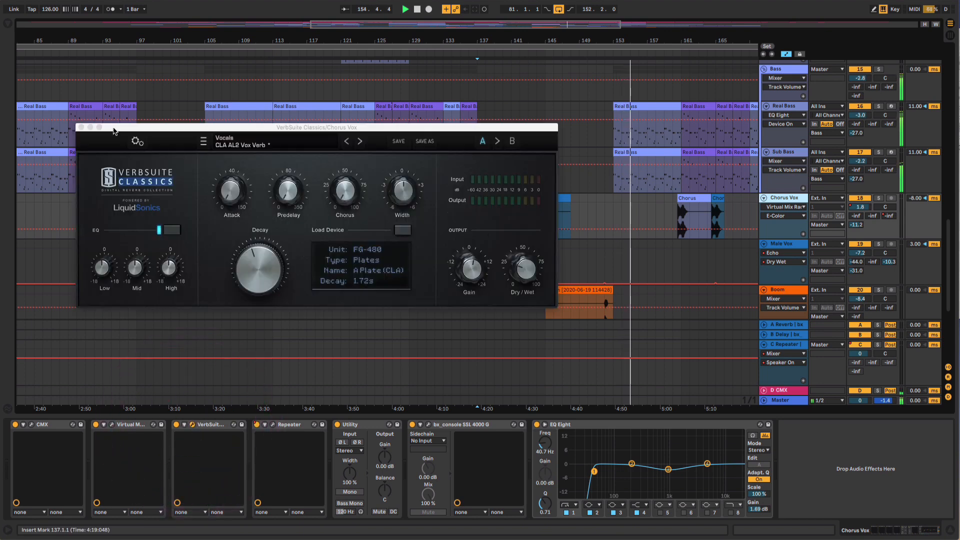
pyautogui.click(81, 127)
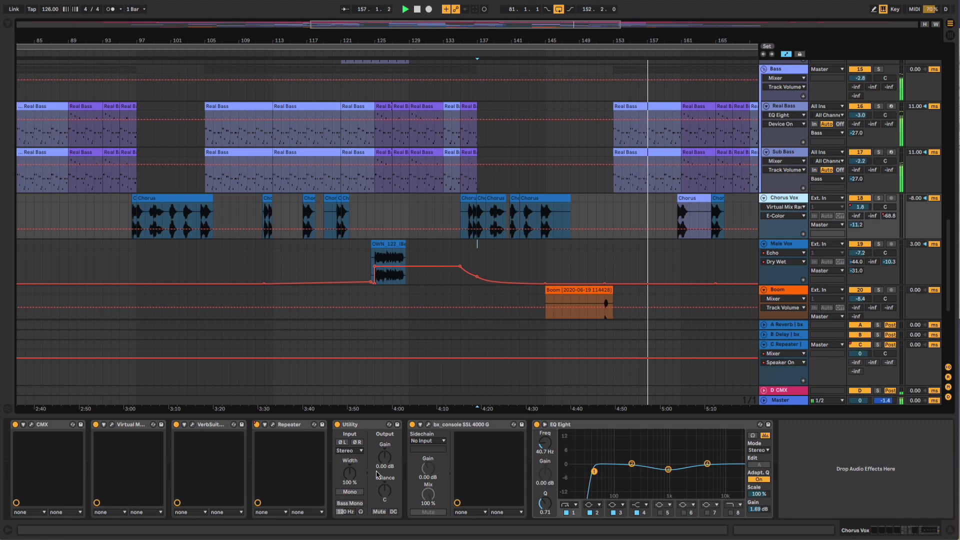
pyautogui.click(474, 429)
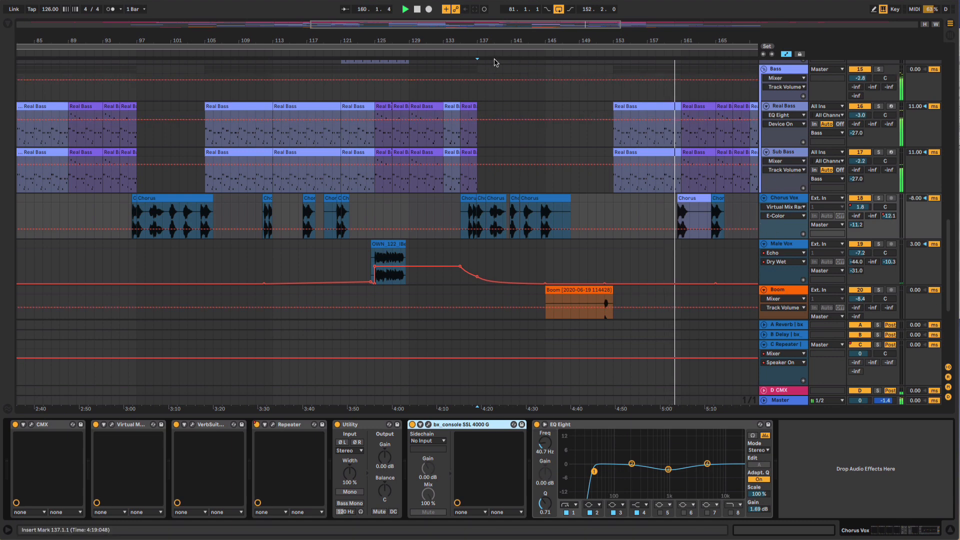
# Step: Resume playback from about bar 137 and look over the brass, organ, string and sweep clips in the following section
pyautogui.click(475, 50)
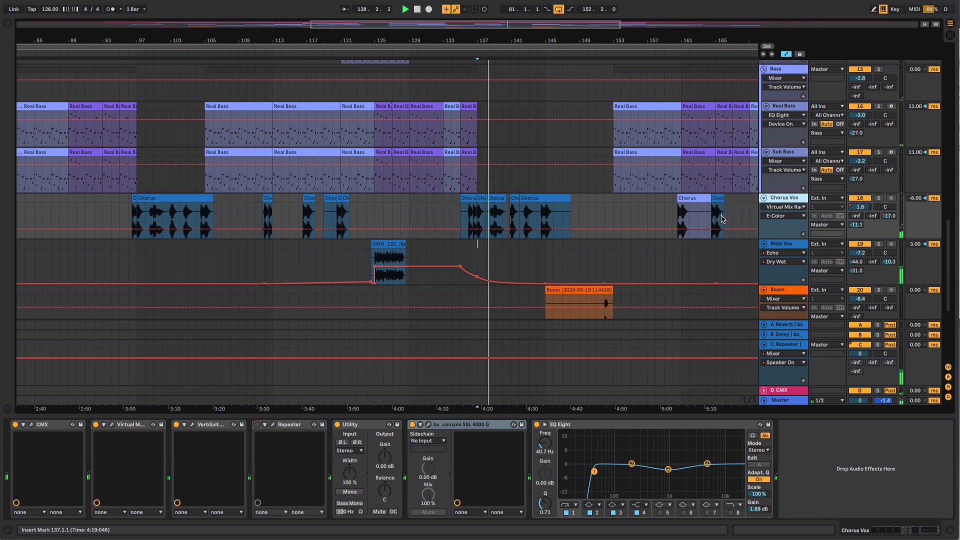
pyautogui.scroll(15, 721, 219)
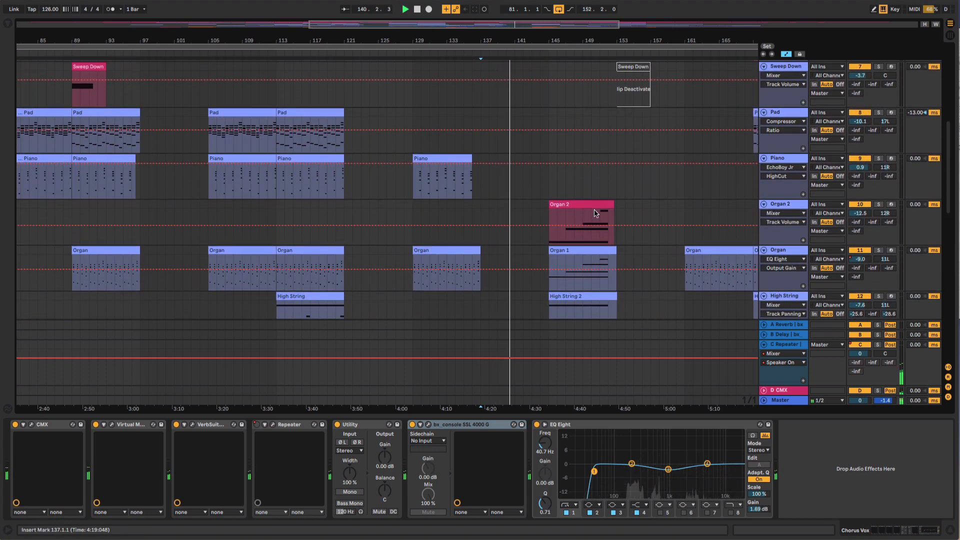
pyautogui.scroll(-5, 654, 171)
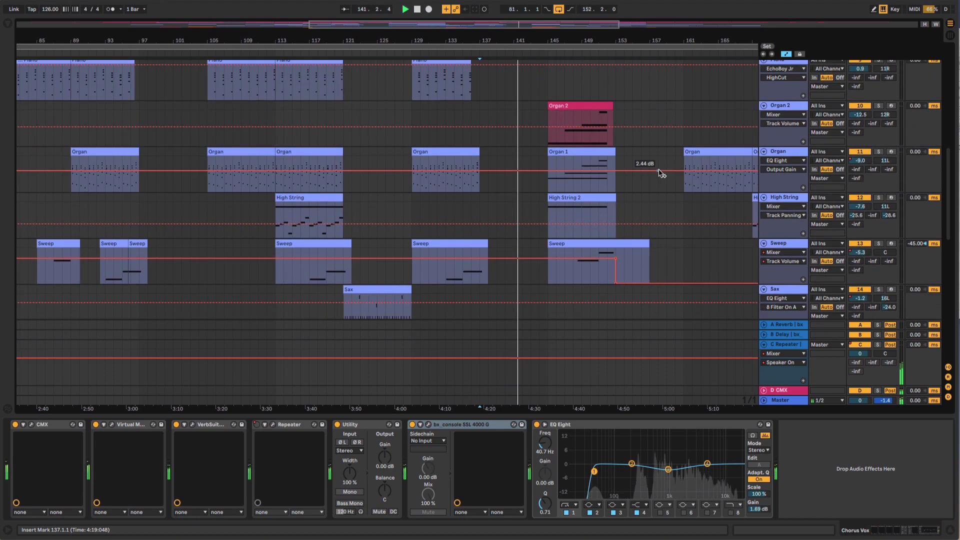
pyautogui.scroll(20, 659, 173)
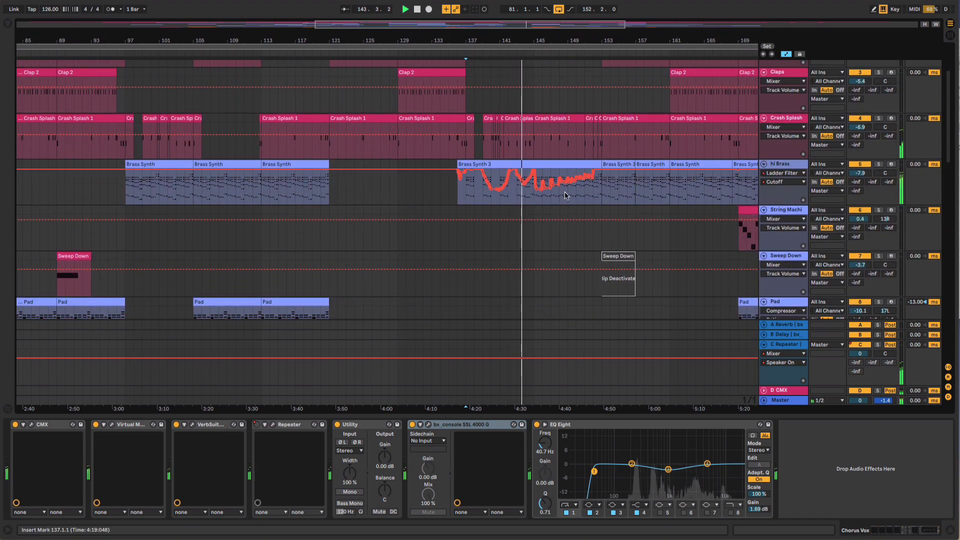
pyautogui.scroll(-8, 573, 197)
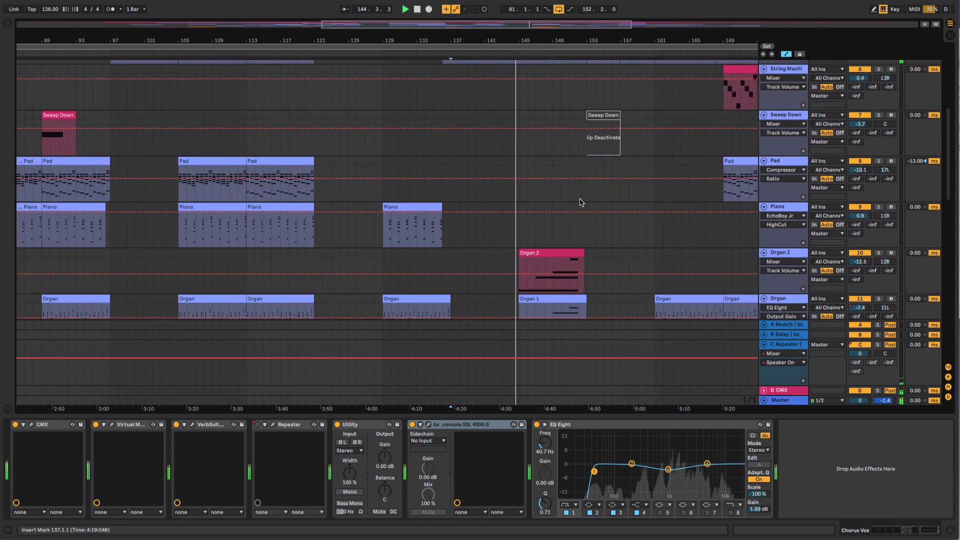
pyautogui.scroll(-5, 580, 202)
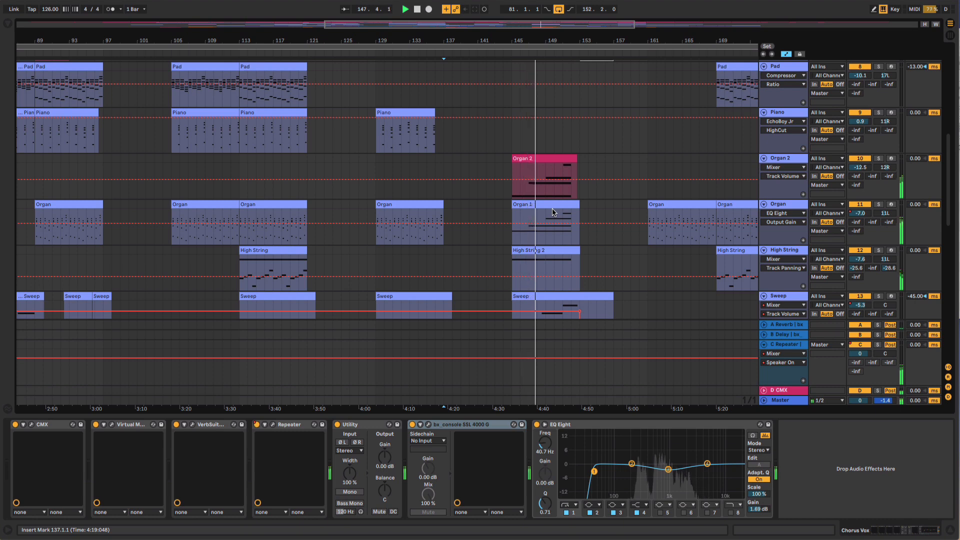
pyautogui.scroll(-3, 552, 163)
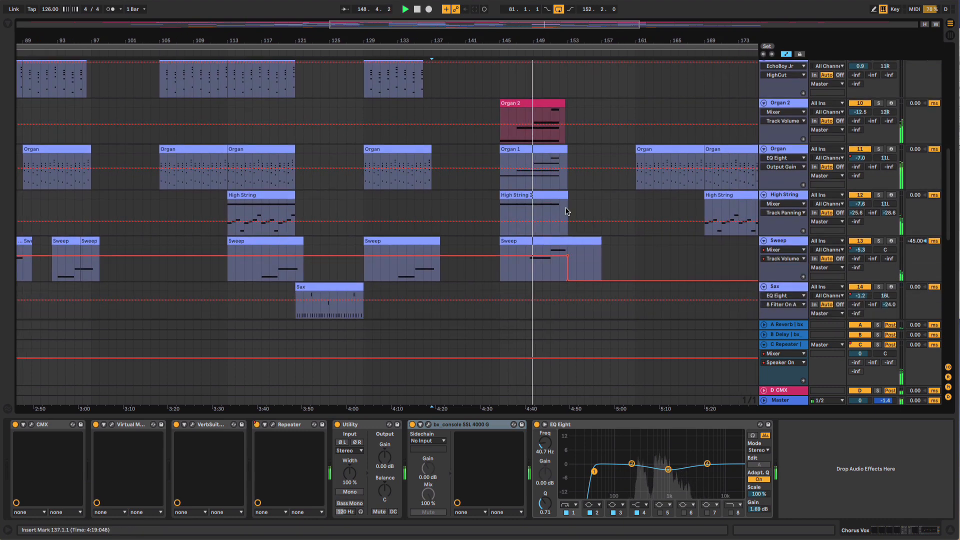
# Step: Look over the song's arrangement from the drum and brass tracks through the bass, vocal and effect tracks during playback
pyautogui.scroll(10, 615, 159)
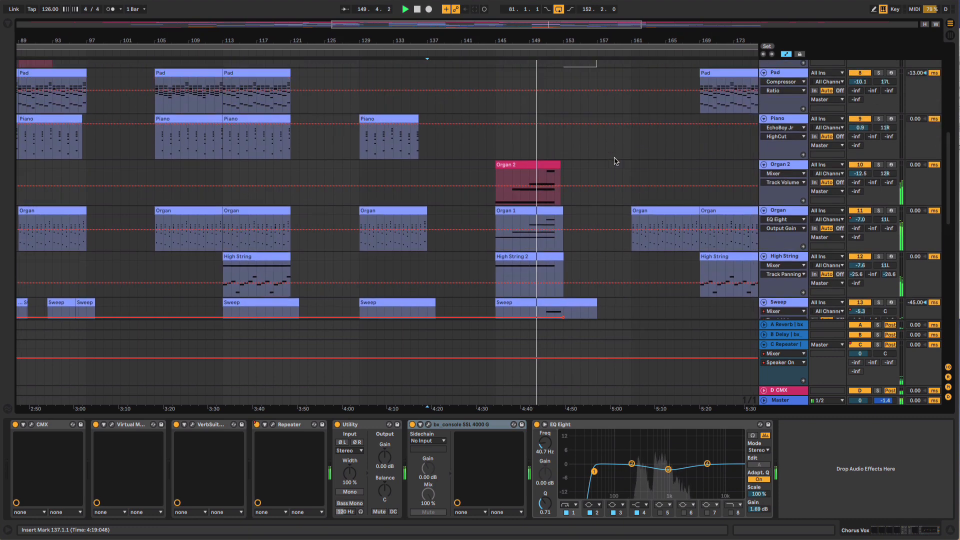
pyautogui.scroll(7, 615, 160)
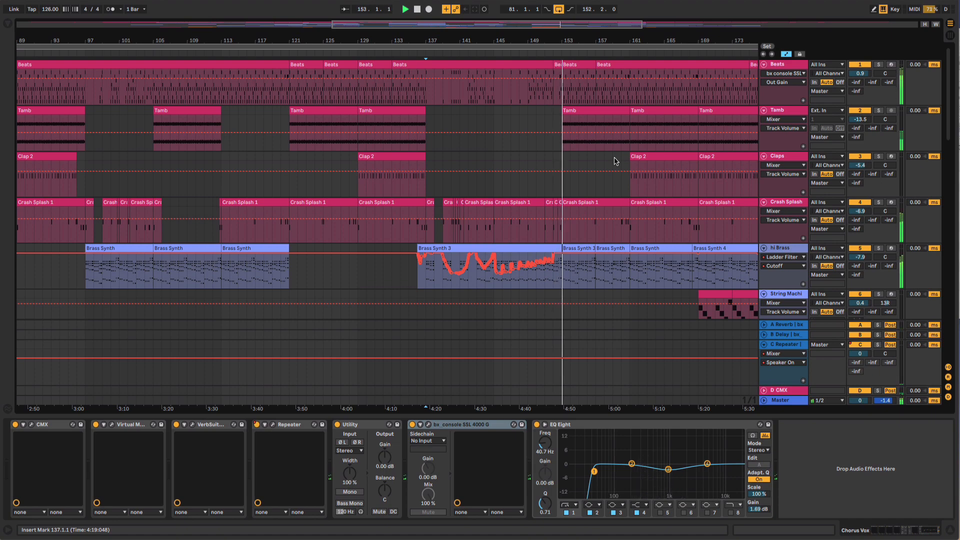
pyautogui.moveTo(584, 39); pyautogui.dragTo(472, 39)
pyautogui.scroll(-15, 604, 258)
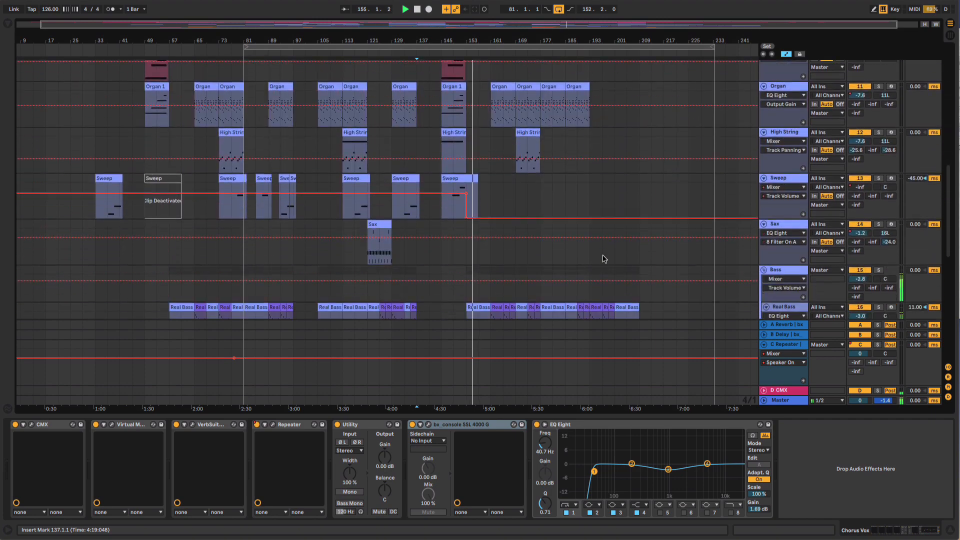
pyautogui.scroll(-10, 604, 258)
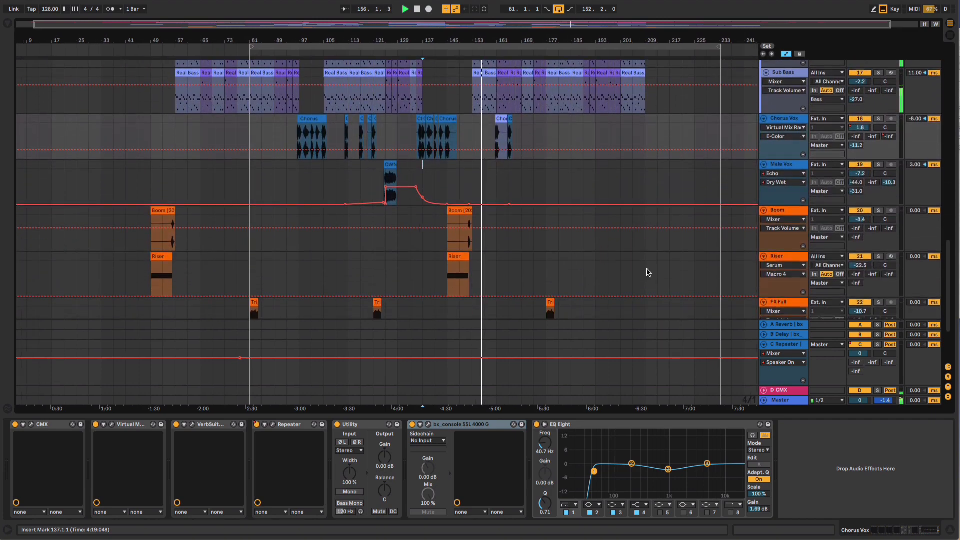
# Step: Display the Master track's device chain, select its bx_console SSL 4000 G device and look over the pad, organ, bass and vocal tracks
pyautogui.click(802, 403)
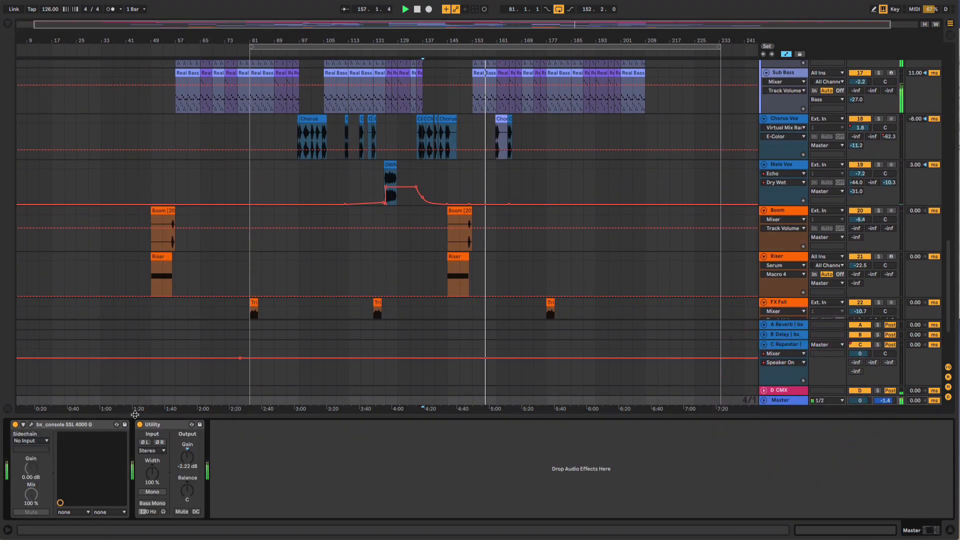
pyautogui.click(71, 424)
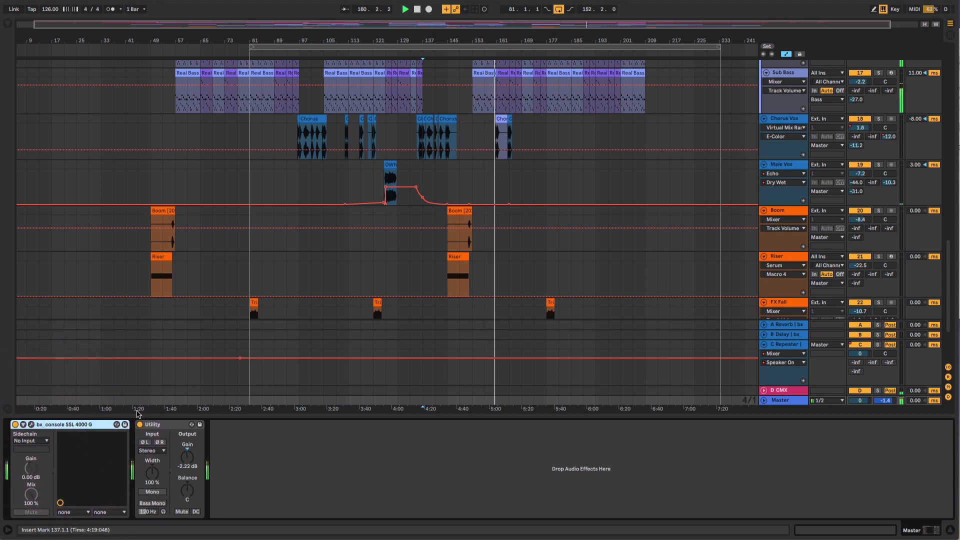
pyautogui.scroll(10, 676, 242)
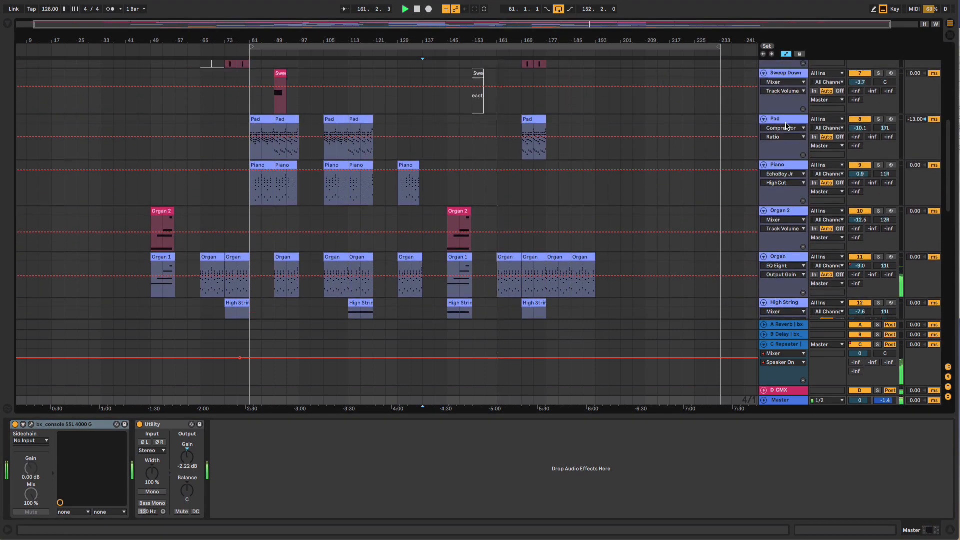
pyautogui.scroll(-10, 790, 291)
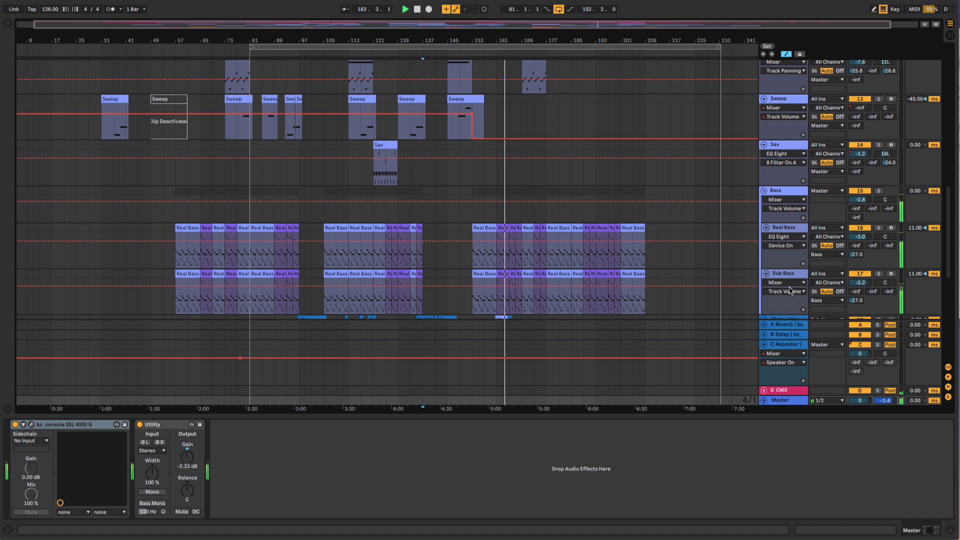
pyautogui.scroll(-5, 780, 176)
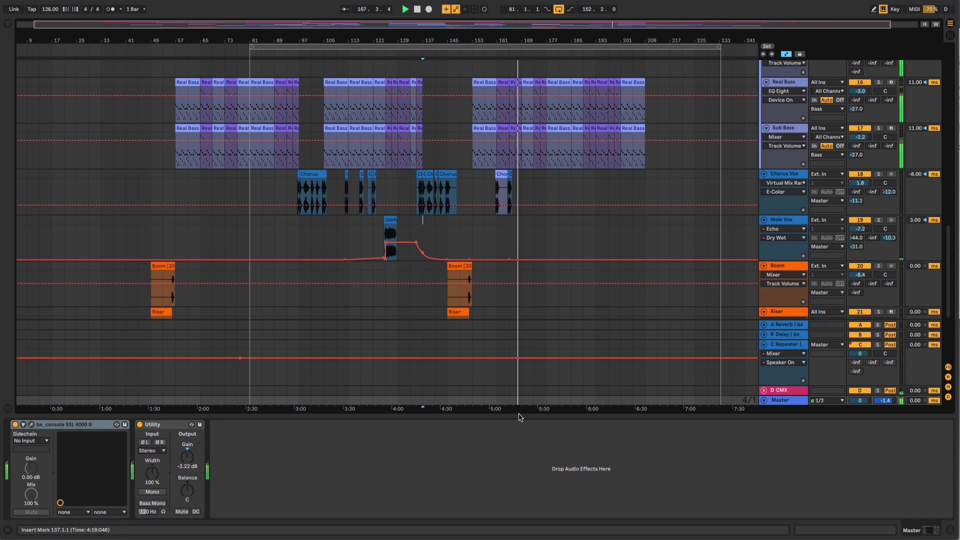
# Step: Select the Master track and view the full song timeline, including the beats, percussion and brass tracks
pyautogui.click(774, 400)
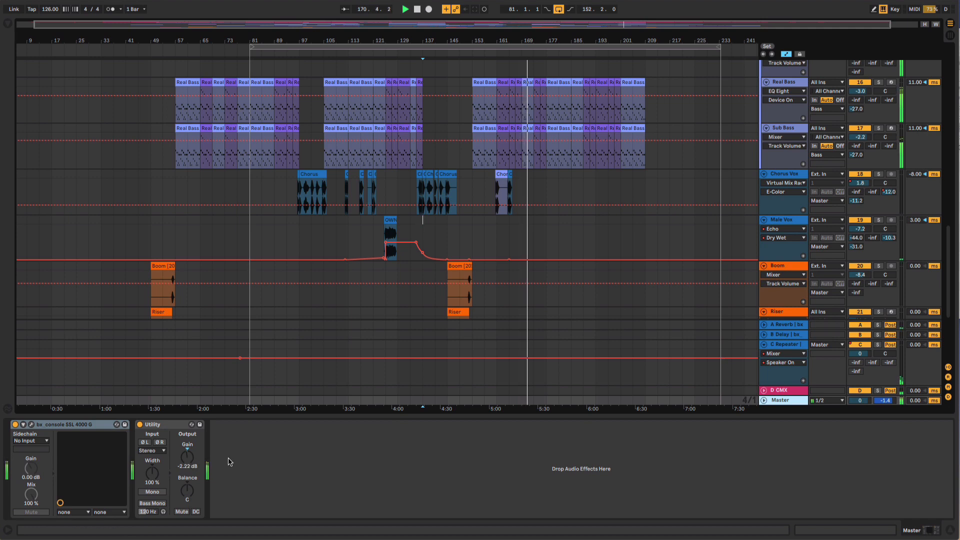
pyautogui.moveTo(481, 39); pyautogui.dragTo(471, 22)
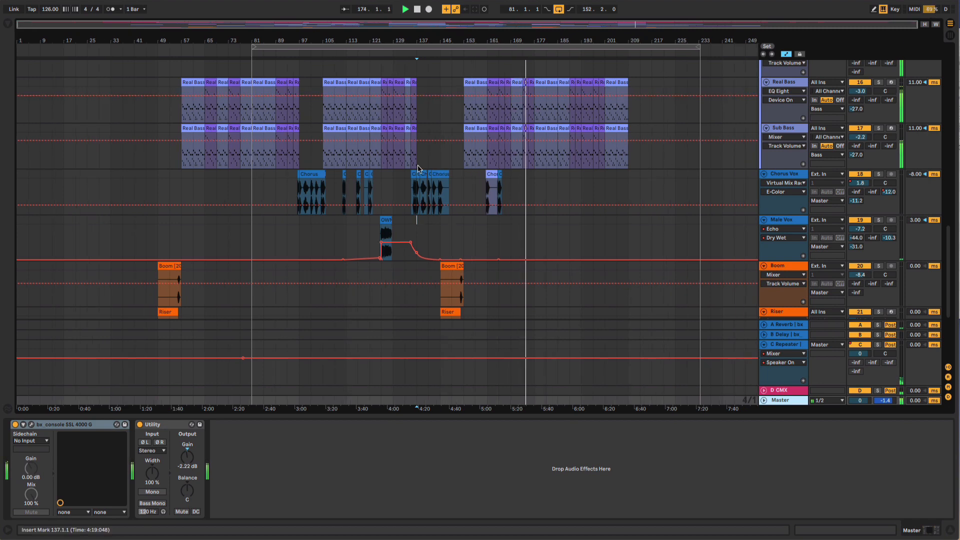
pyautogui.scroll(15, 544, 186)
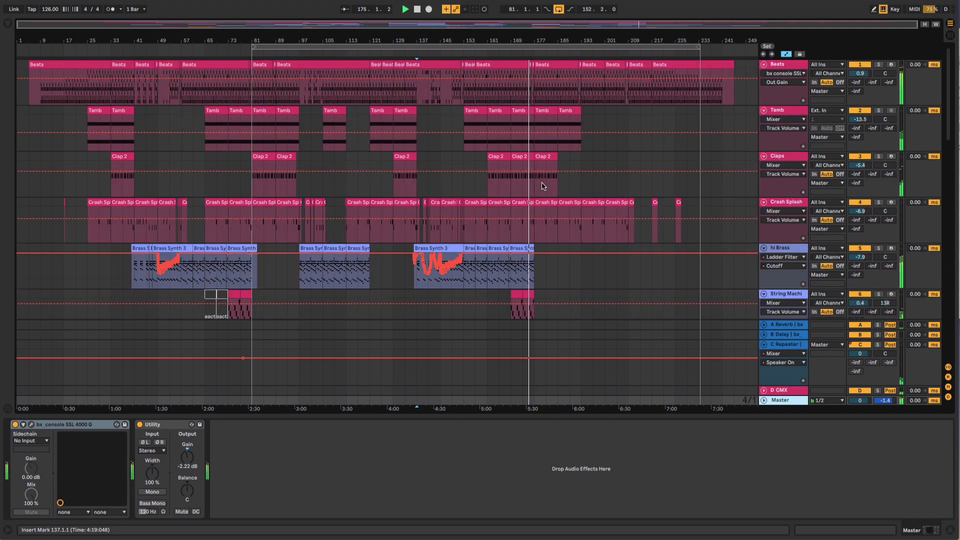